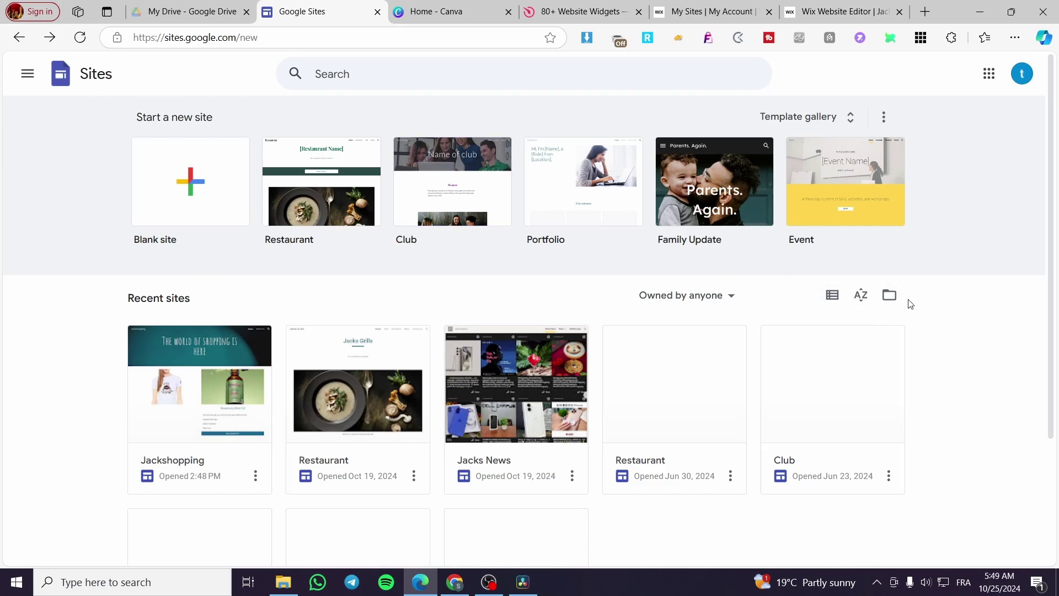
- Open the Jackshopping site from Recent sites and scroll to the Rosemary Mint Oil product
left_click(414, 10)
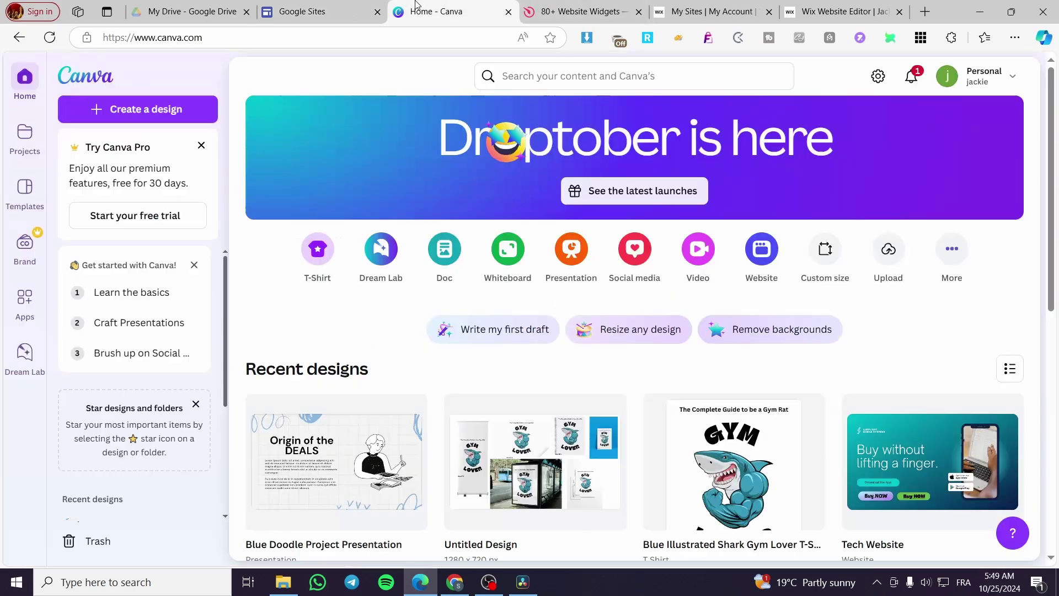
left_click(579, 5)
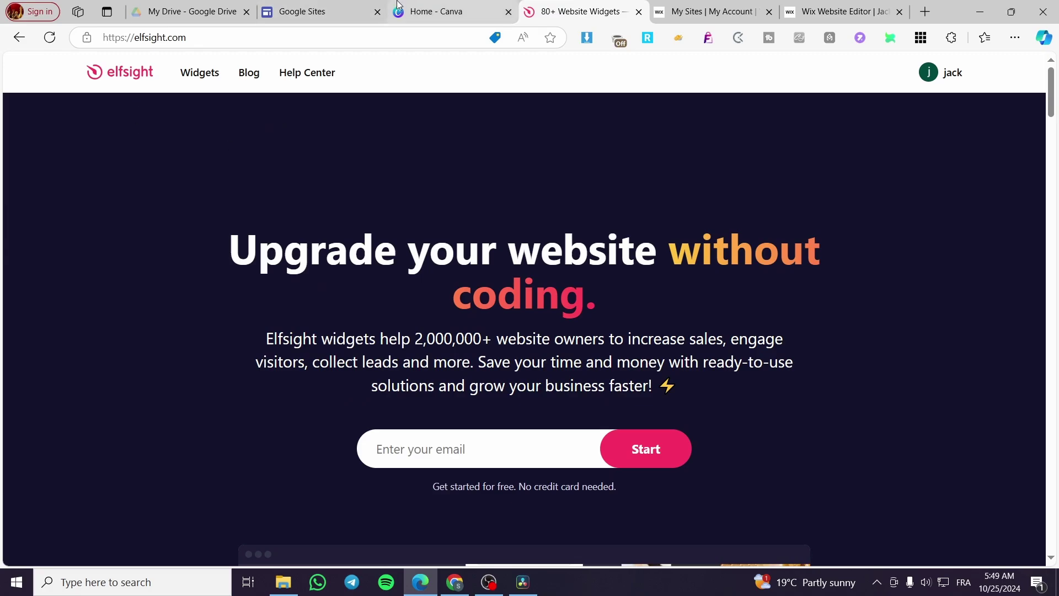
left_click(309, 11)
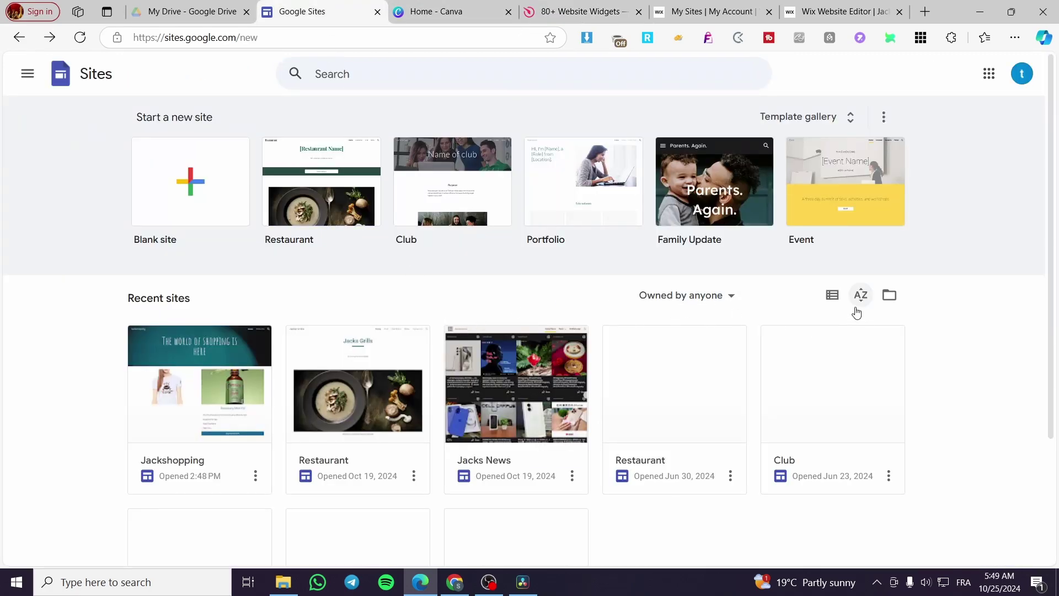
left_click(207, 369)
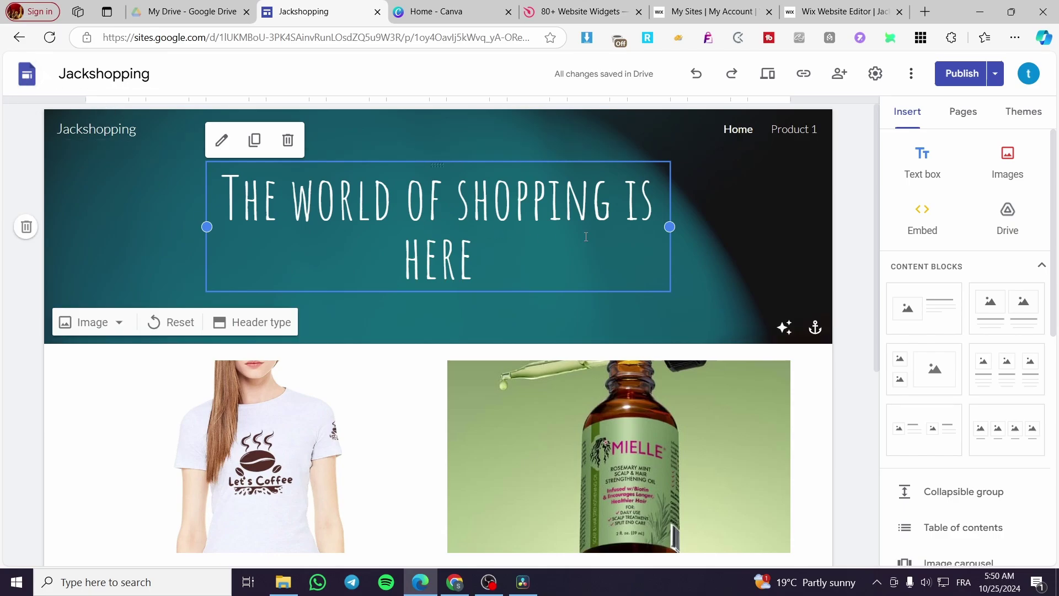
scroll(724, 266, "down", 5)
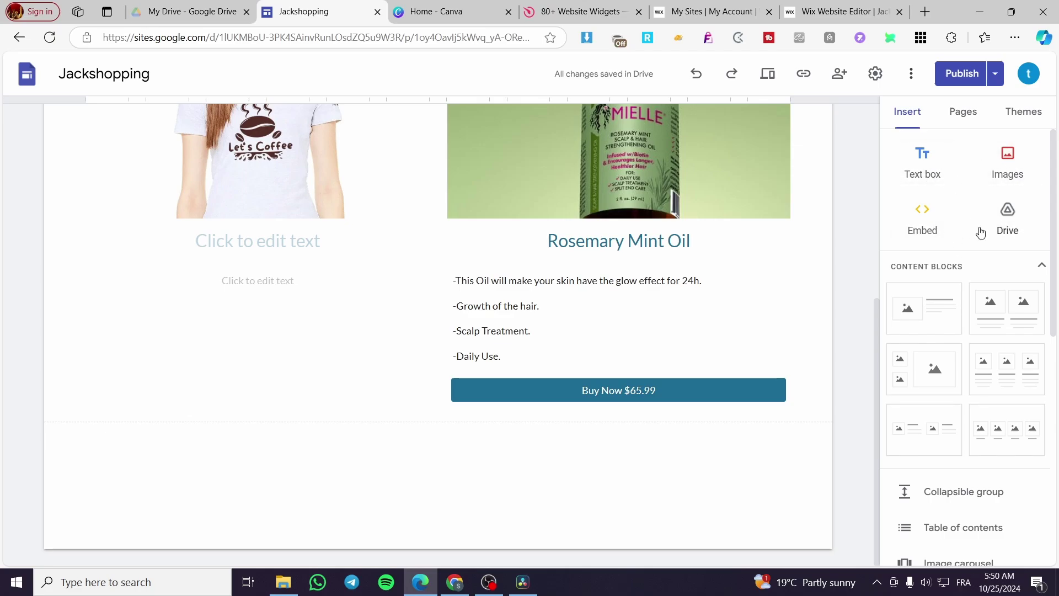
- Look through the site's Pages list and Theme options, then view the Product 1 page
left_click(958, 117)
left_click(996, 119)
left_click(897, 119)
left_click(964, 116)
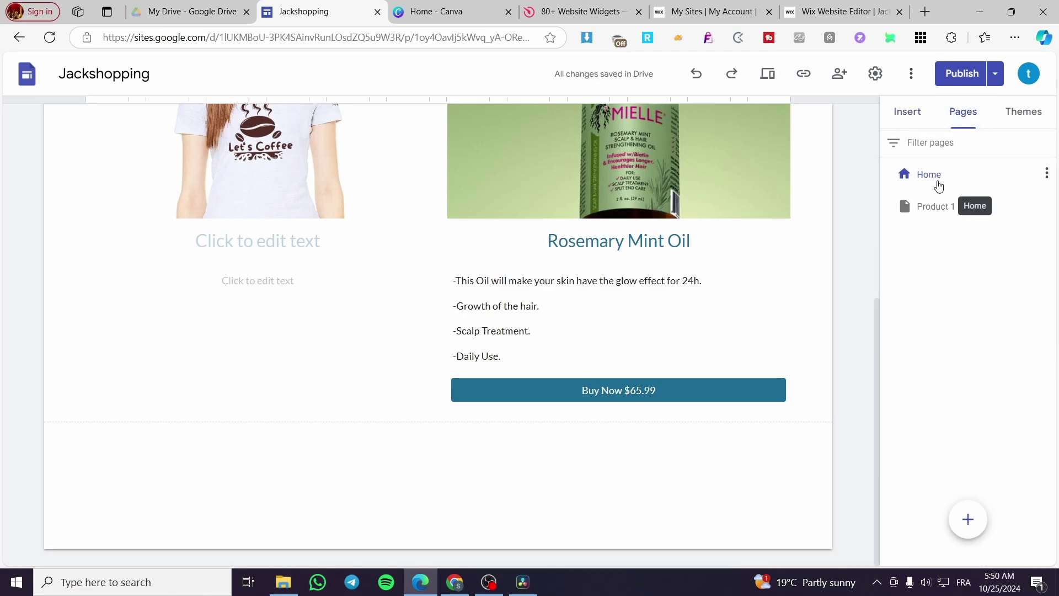
left_click(929, 207)
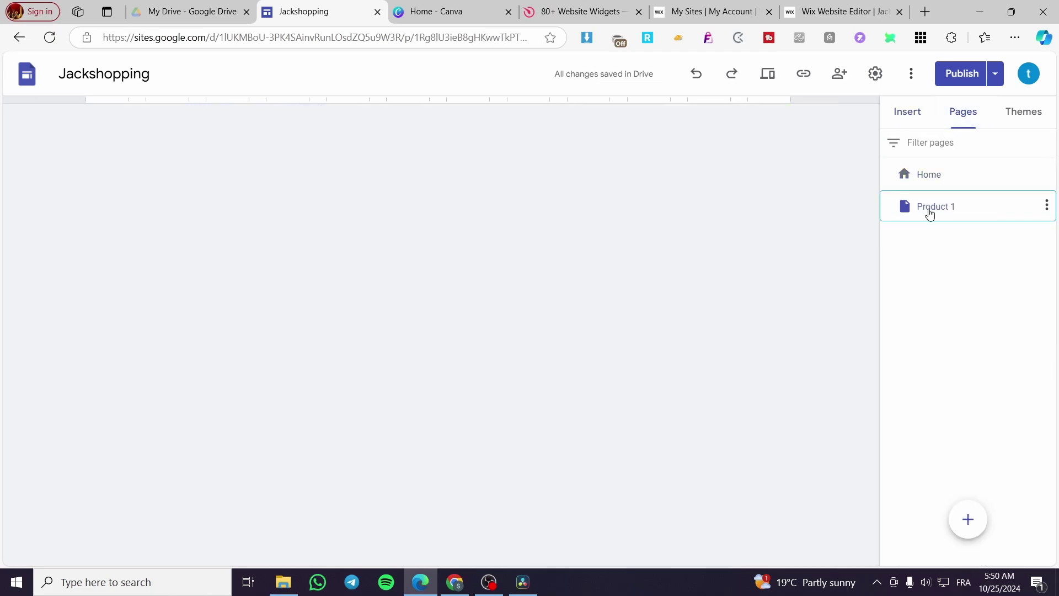
scroll(728, 379, "down", 10)
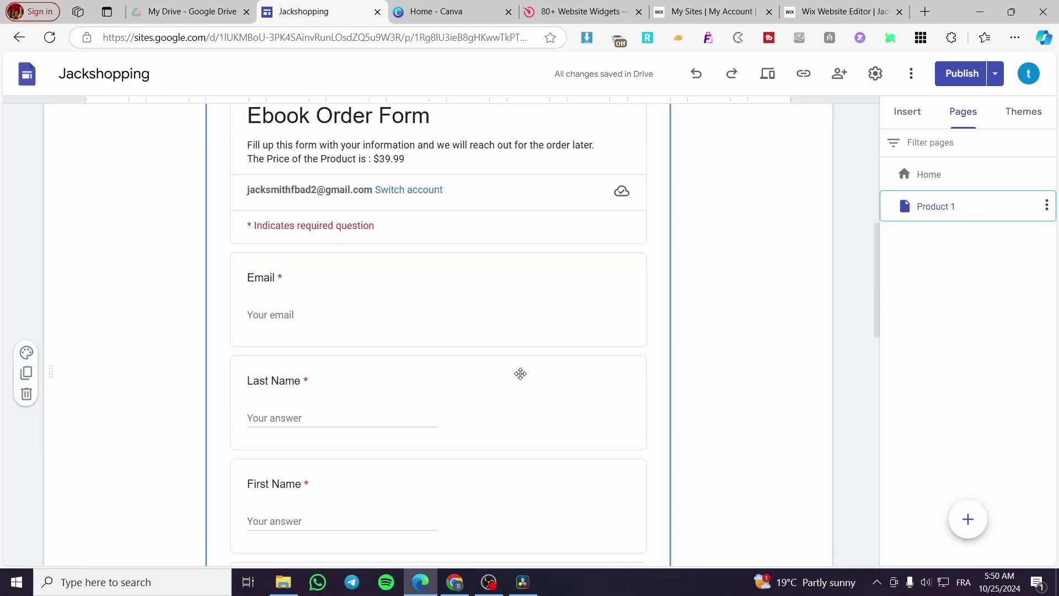
scroll(724, 375, "down", 5)
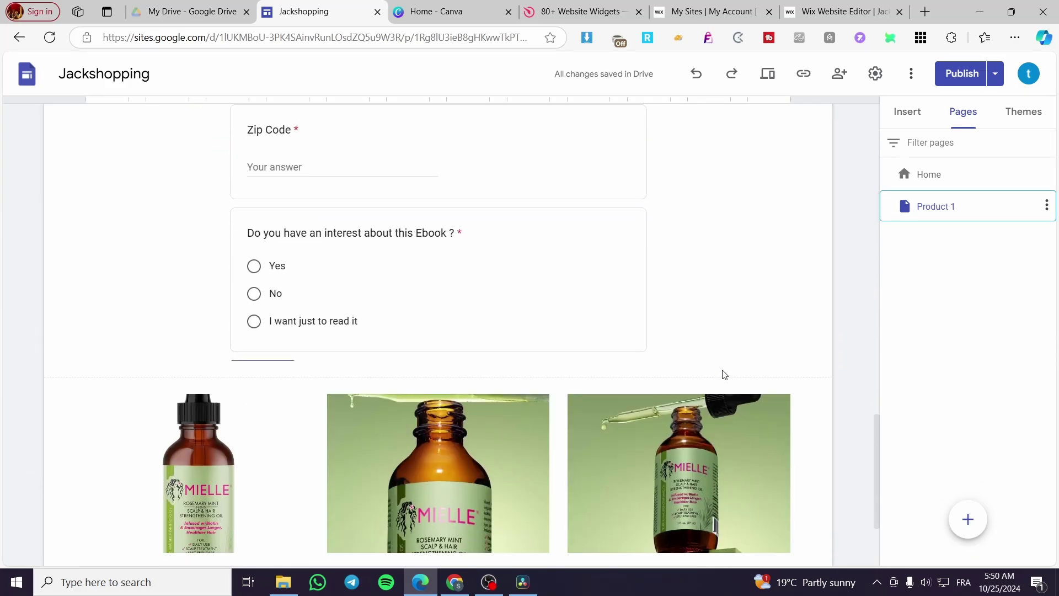
- Return to the Home page and scroll the Insert panel to the Image carousel element
left_click(906, 111)
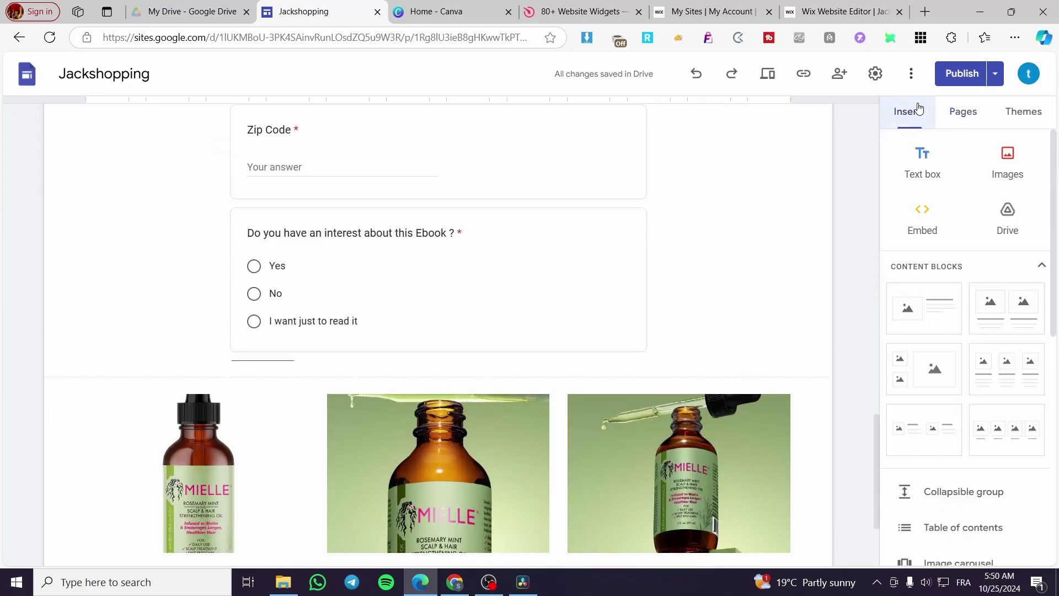
left_click(963, 111)
left_click(918, 175)
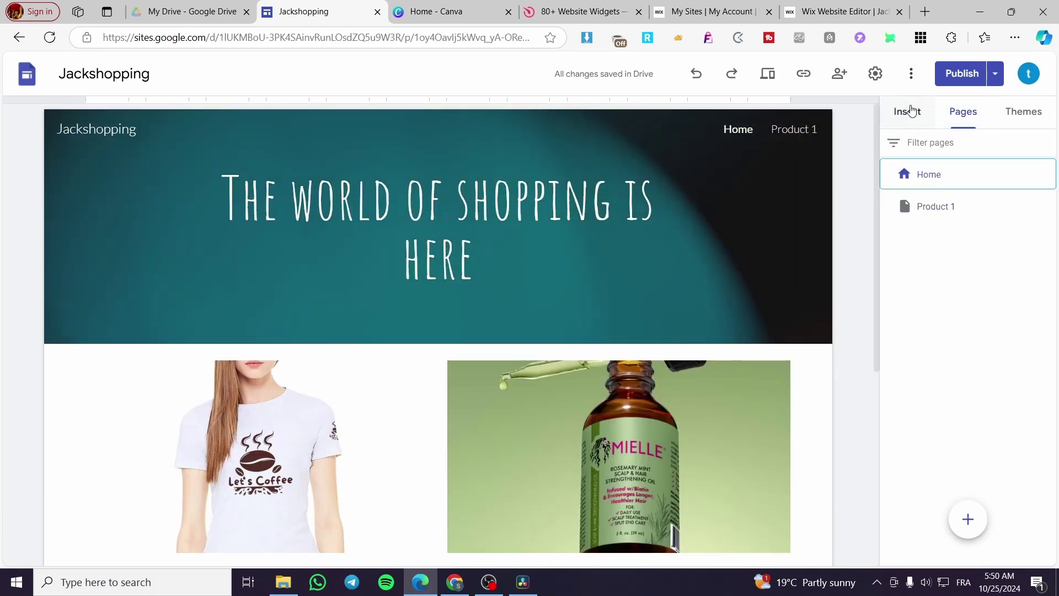
left_click(908, 111)
scroll(998, 180, "down", 6)
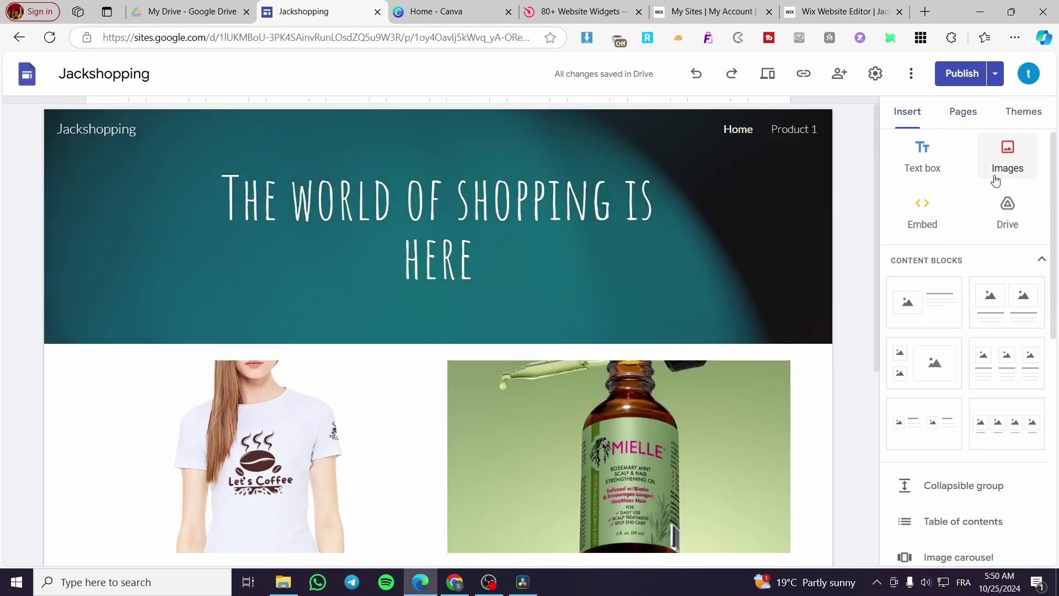
scroll(992, 193, "up", 6)
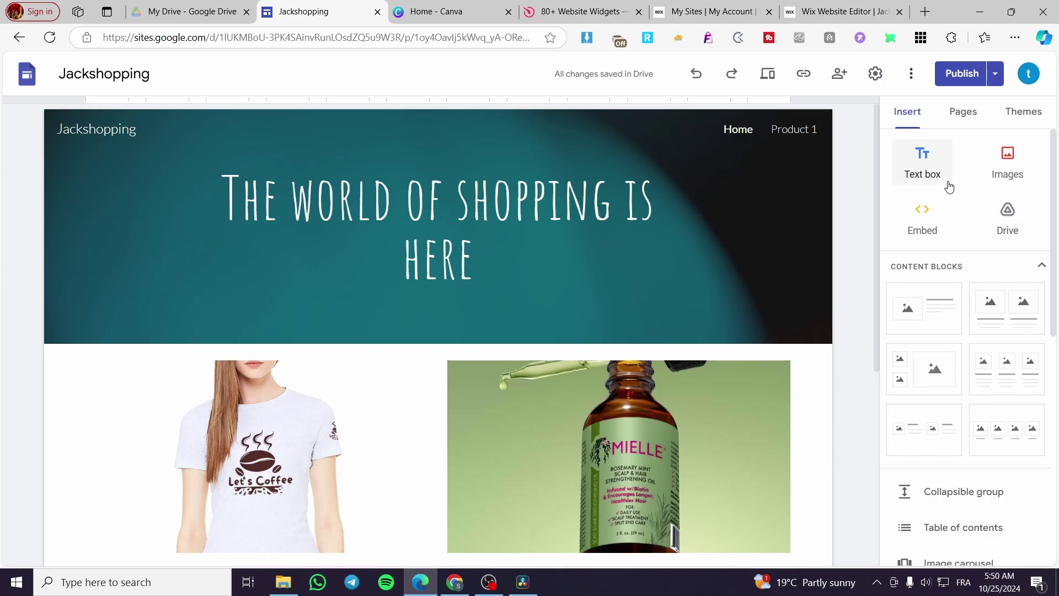
scroll(978, 236, "down", 3)
scroll(978, 236, "down", 3)
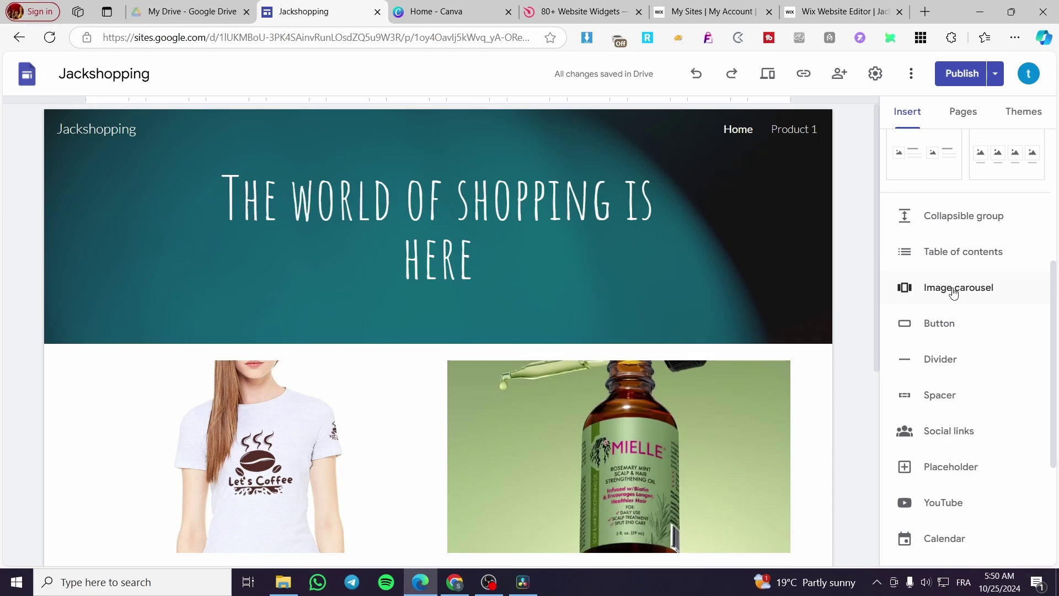
scroll(1003, 281, "down", 3)
scroll(976, 270, "up", 3)
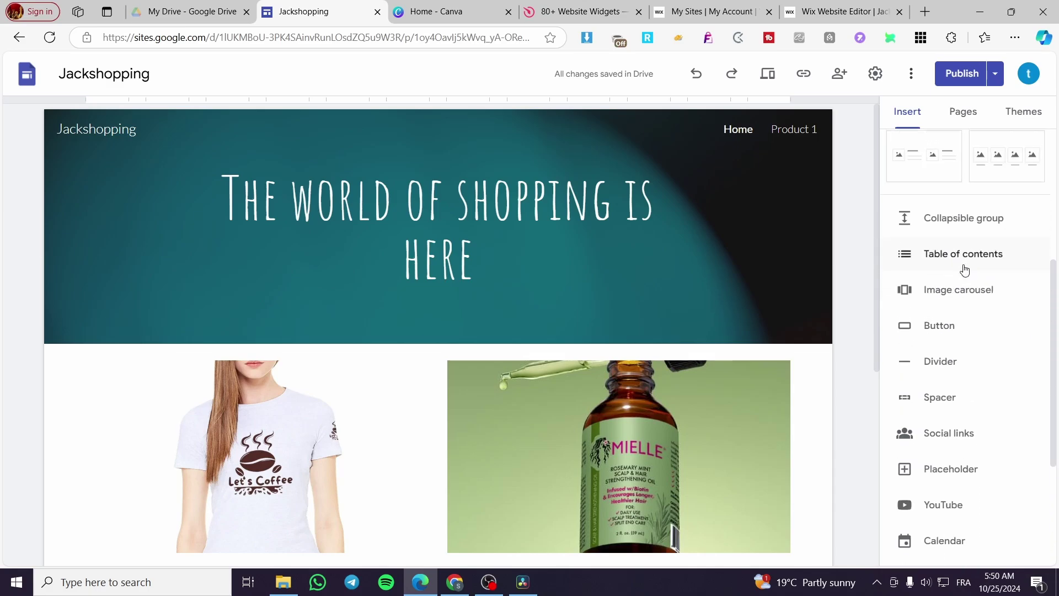
scroll(818, 277, "down", 6)
scroll(970, 253, "down", 1)
- Insert an image carousel of the Mielle bottle, pink flower and finance chart Drive images
left_click(985, 219)
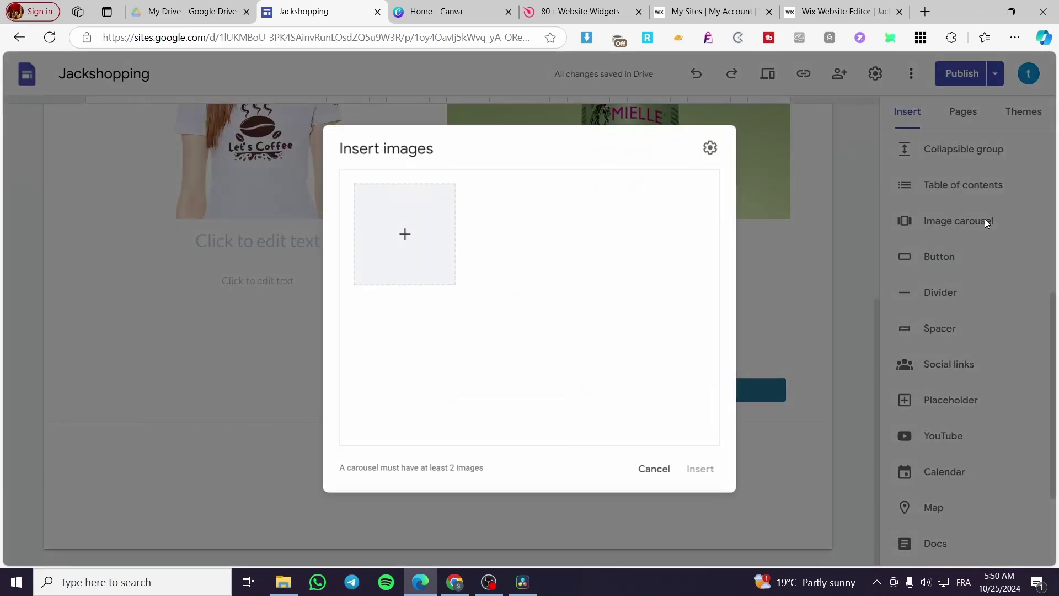
left_click(417, 229)
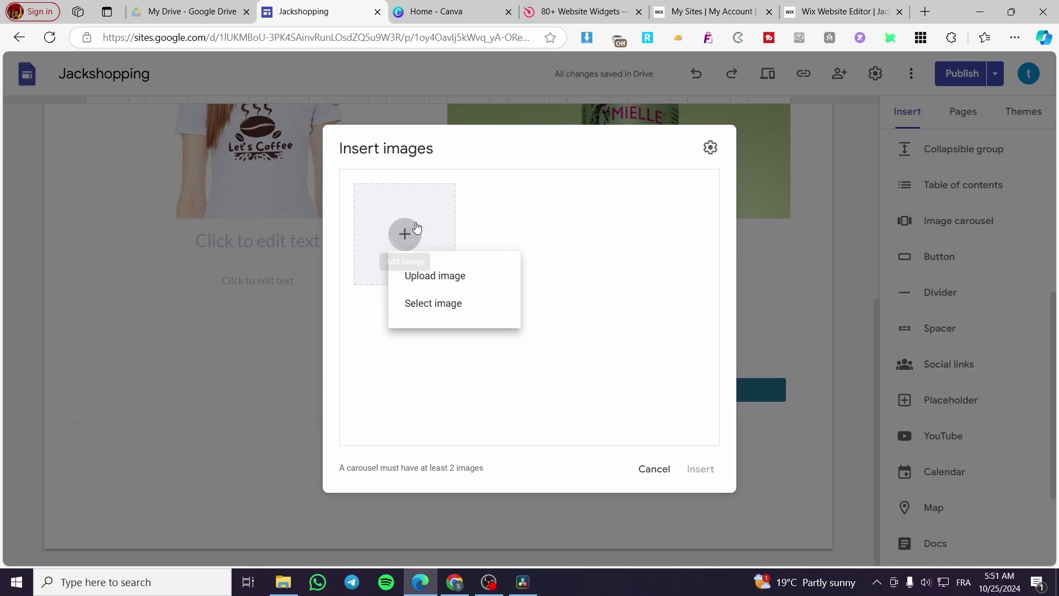
left_click(464, 300)
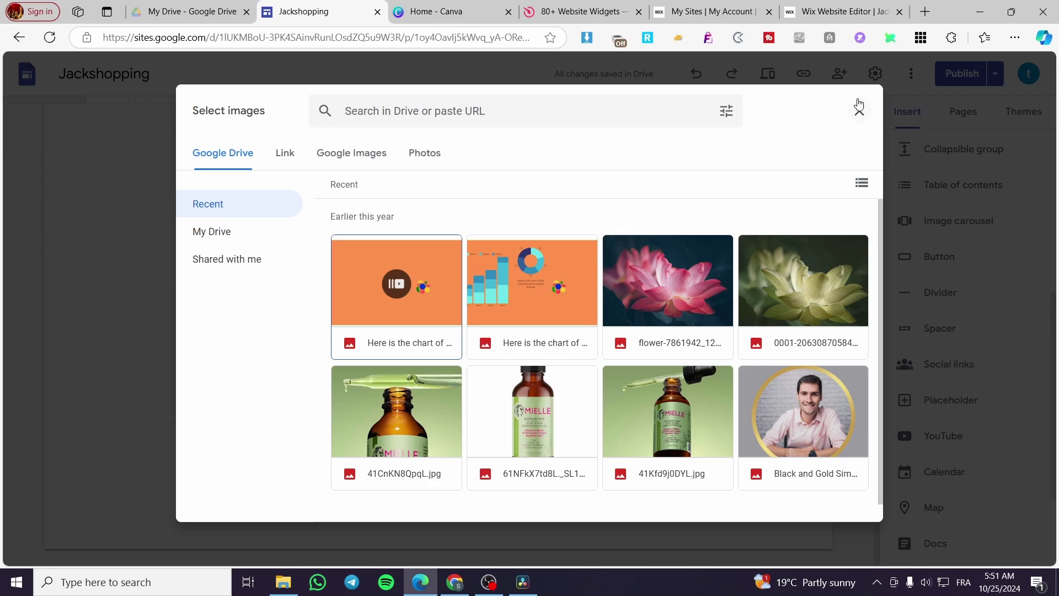
left_click(420, 401)
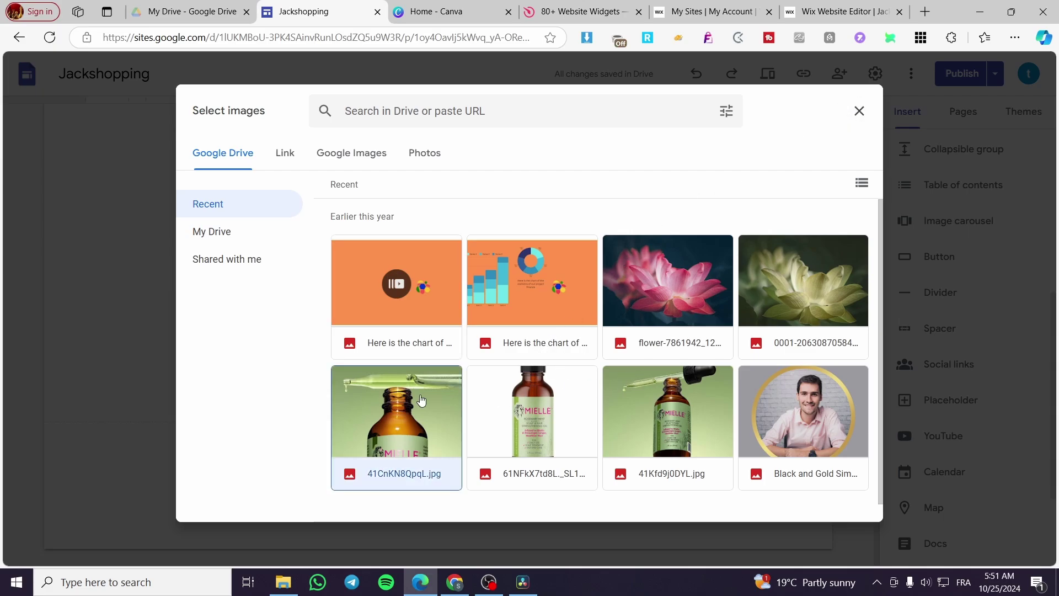
left_click(717, 279)
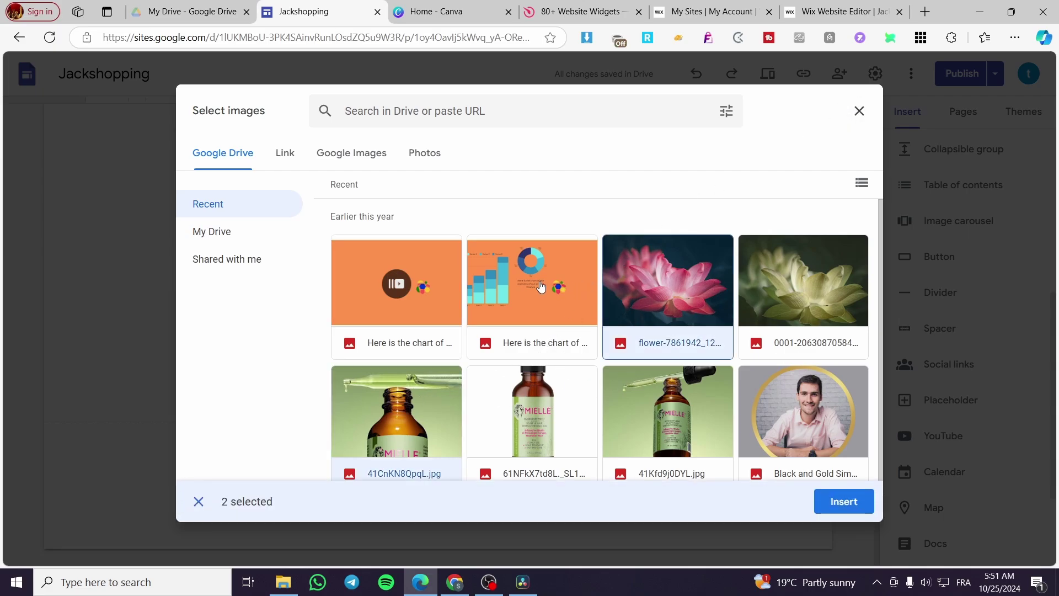
left_click(574, 287)
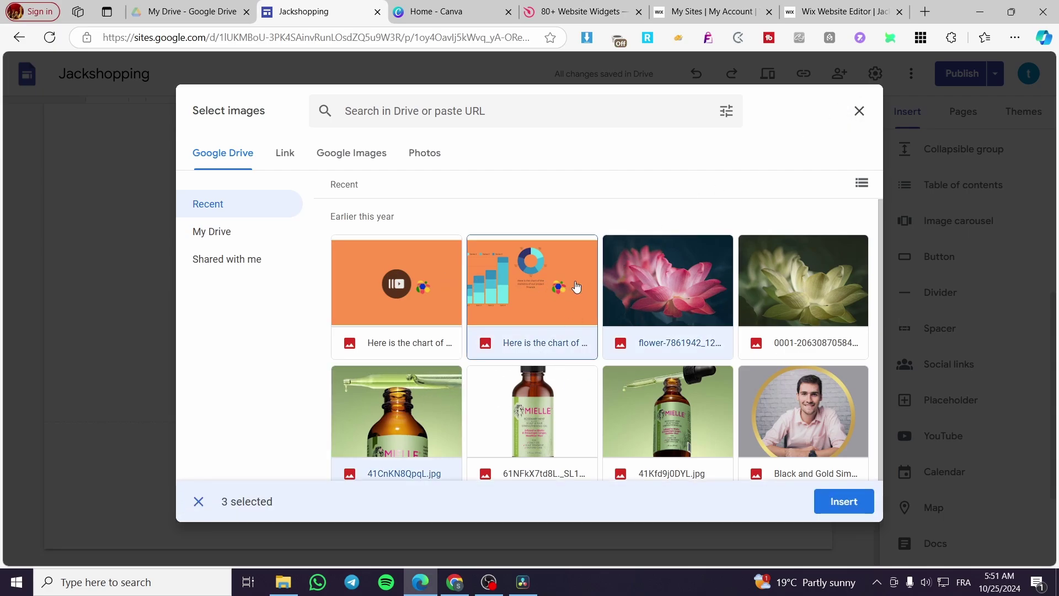
left_click(826, 505)
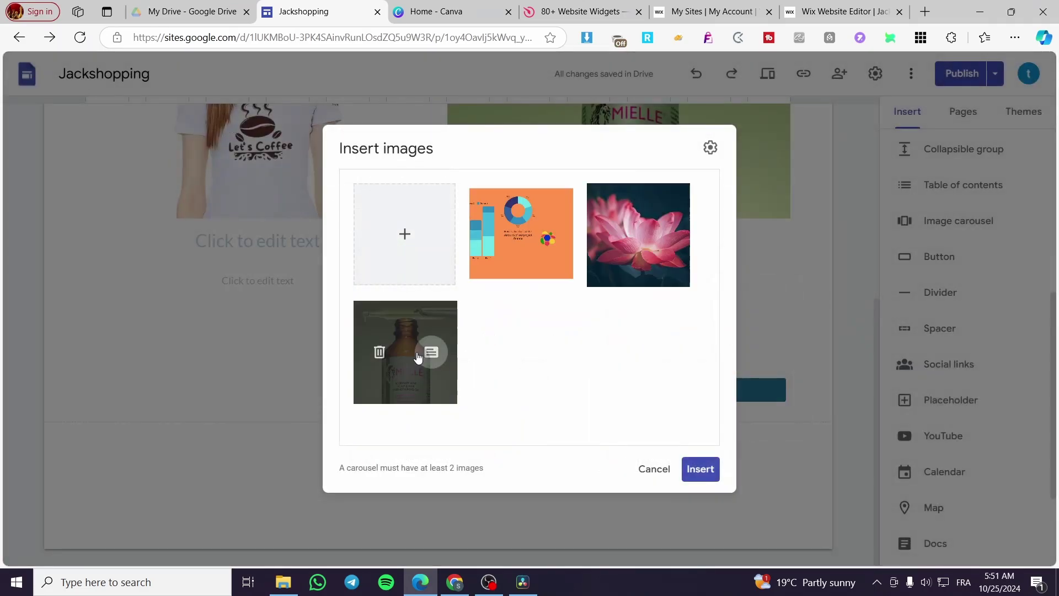
left_click(700, 468)
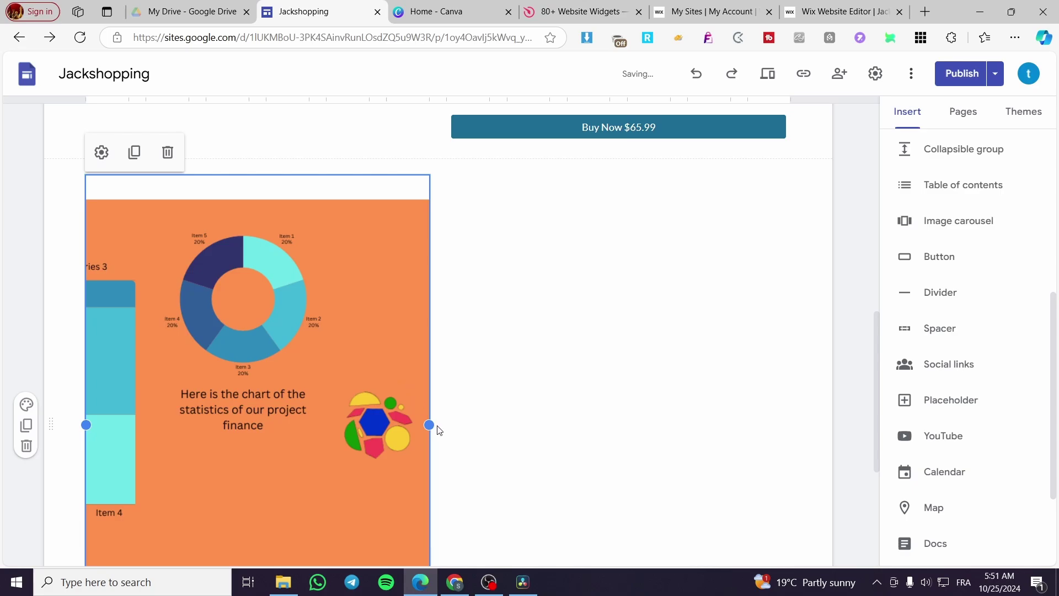
- Stretch the carousel across the page width out to the left margin
left_click_drag(430, 425, 858, 441)
scroll(397, 392, "down", 3)
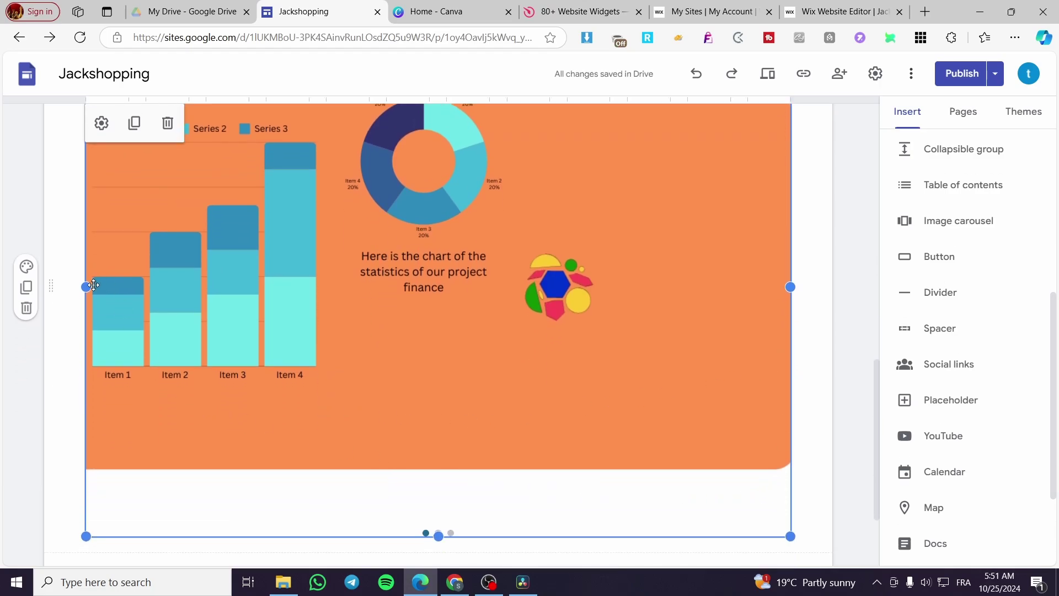
left_click_drag(94, 285, 15, 276)
scroll(499, 400, "down", 2)
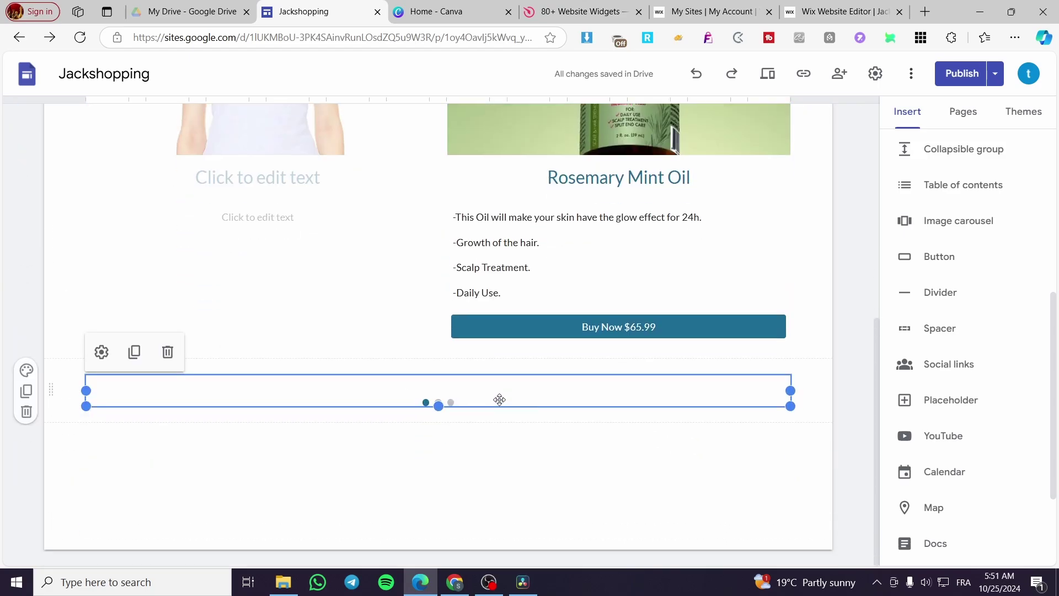
- Drag the carousel taller and wider until the whole orange chart slide is visible
left_click_drag(438, 407, 430, 489)
scroll(438, 386, "down", 2)
left_click_drag(438, 406, 461, 546)
scroll(492, 386, "down", 3)
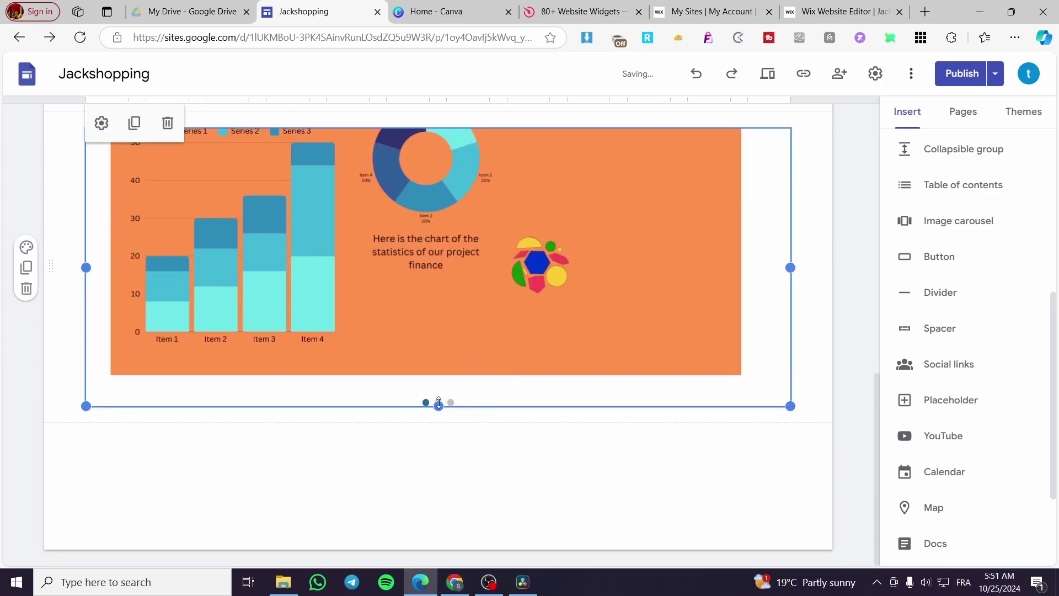
left_click_drag(439, 404, 447, 511)
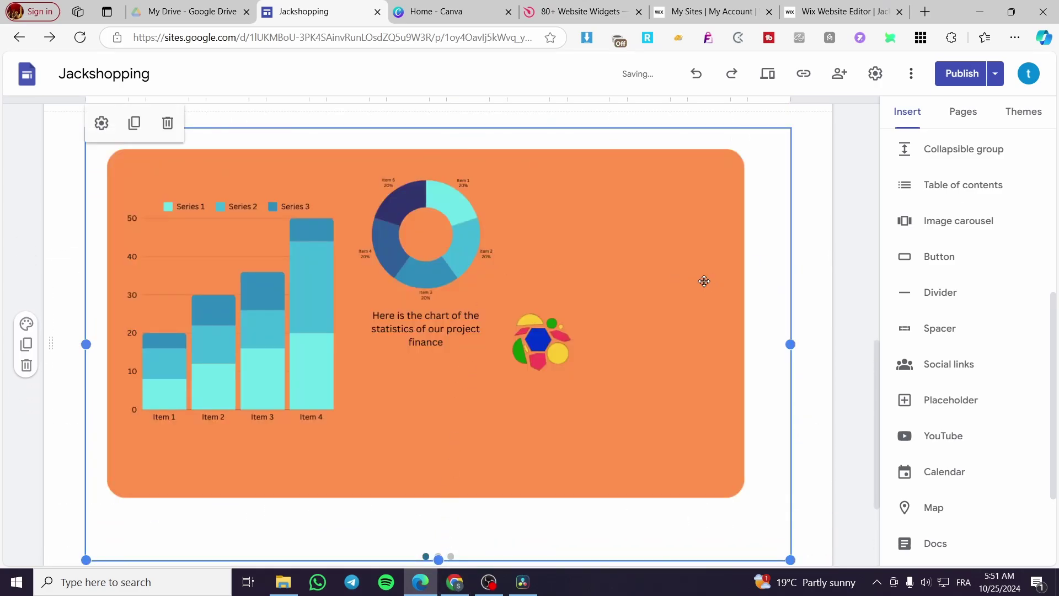
left_click_drag(790, 343, 849, 345)
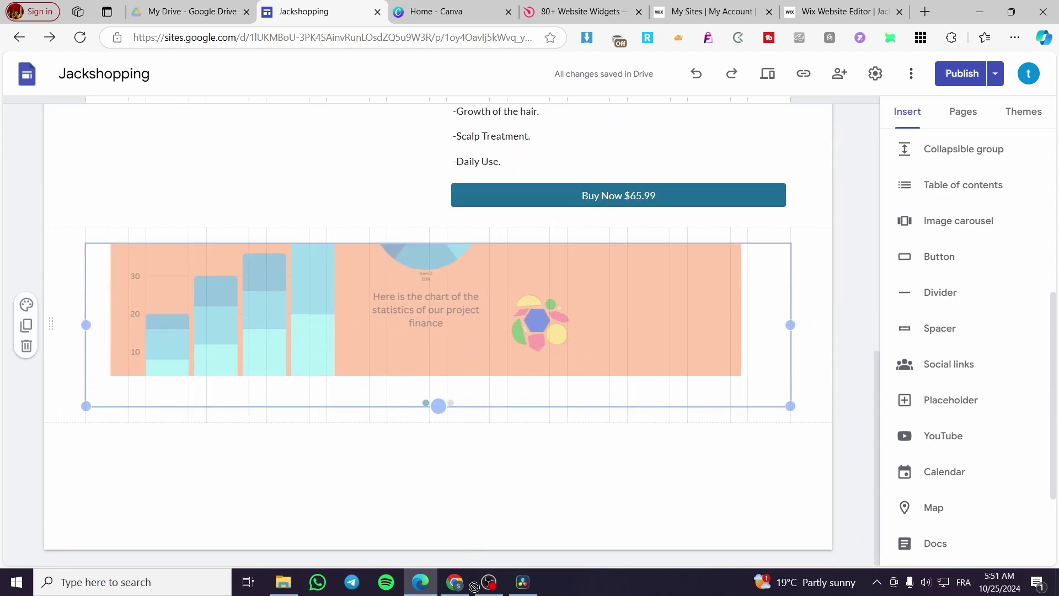
left_click_drag(475, 592, 463, 498)
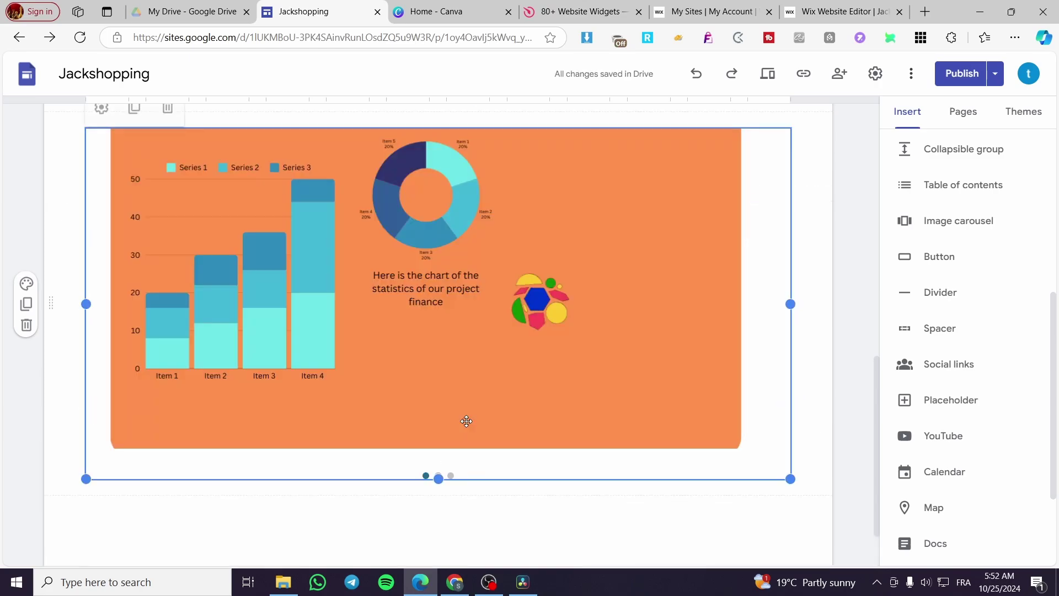
scroll(617, 371, "up", 1)
scroll(473, 417, "down", 2)
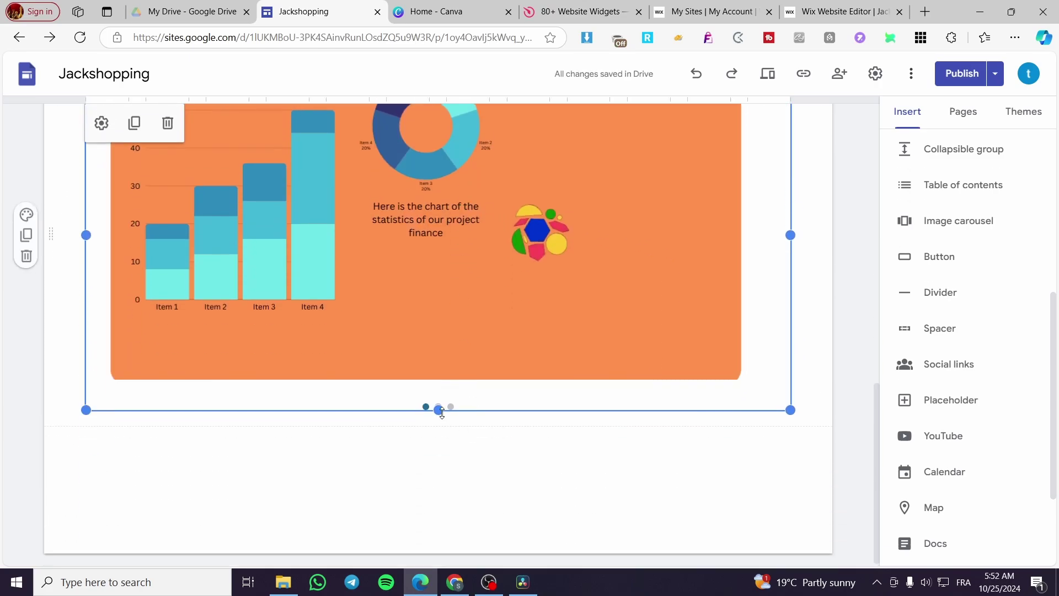
left_click_drag(439, 410, 456, 456)
scroll(457, 458, "up", 5)
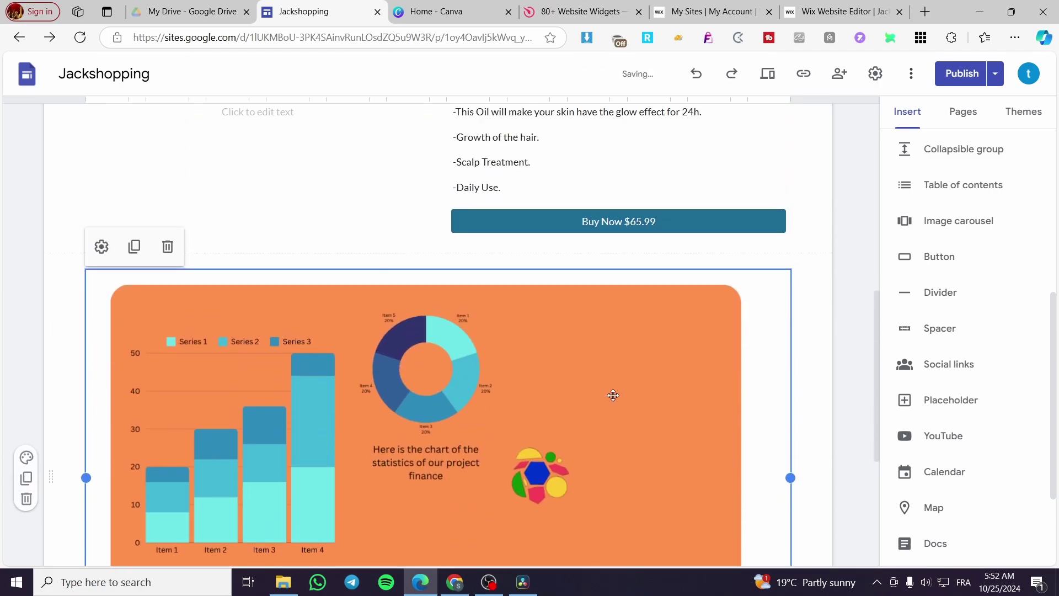
scroll(612, 392, "down", 3)
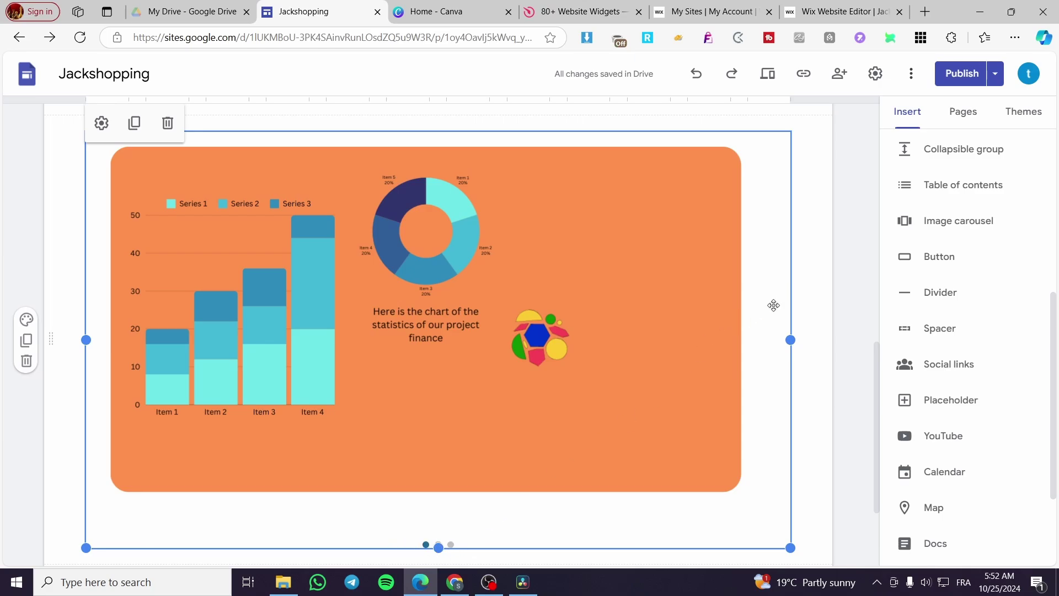
- Publish the Jackshopping site and open the live version
left_click(955, 74)
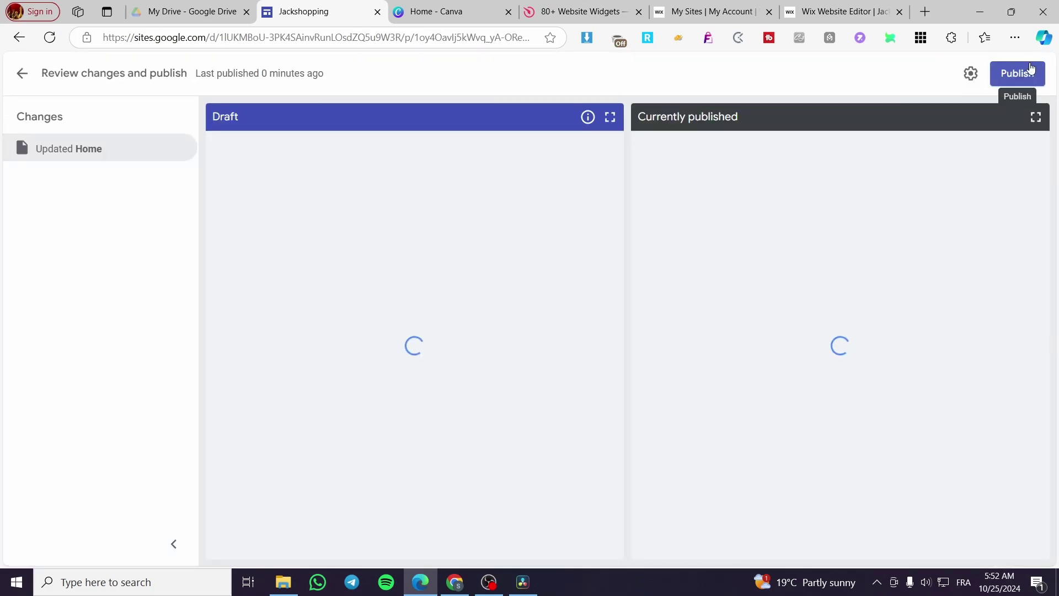
left_click(1003, 72)
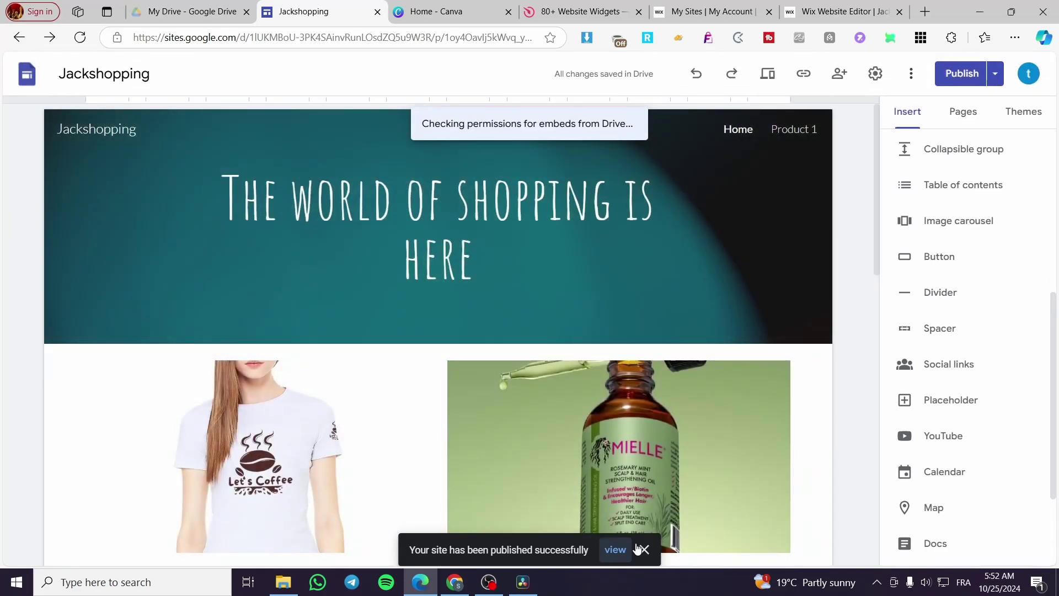
left_click(626, 552)
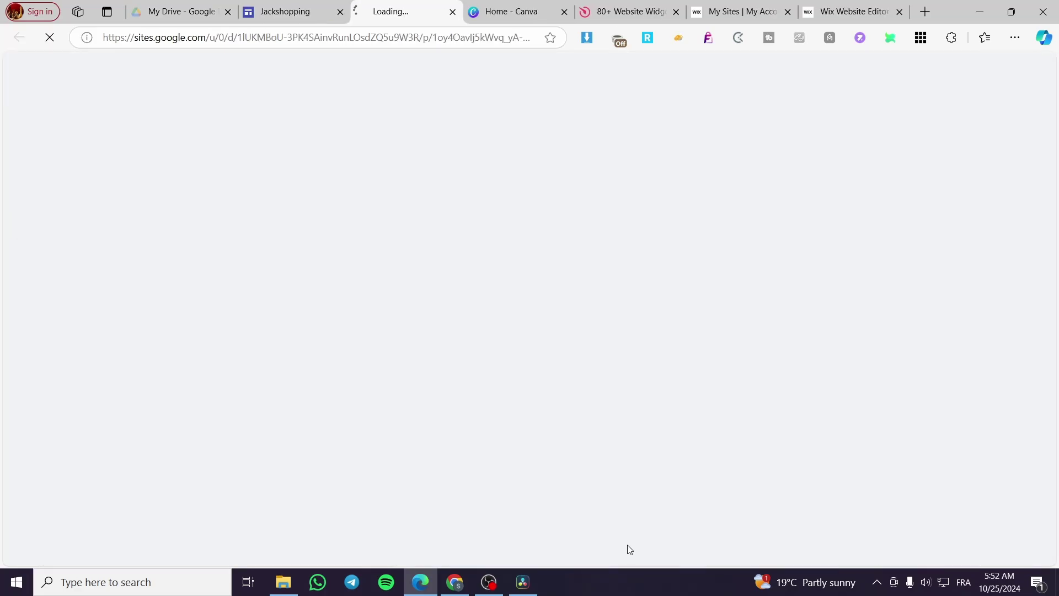
- Cycle through the live carousel's slides with its next arrow
scroll(874, 332, "down", 2)
scroll(875, 332, "down", 8)
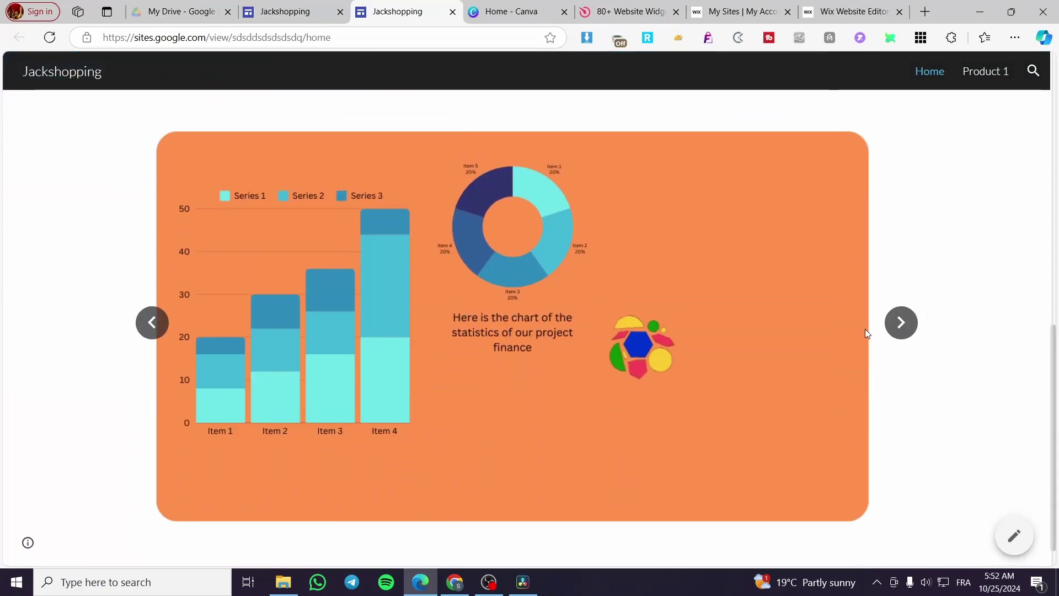
left_click(900, 322)
left_click(908, 325)
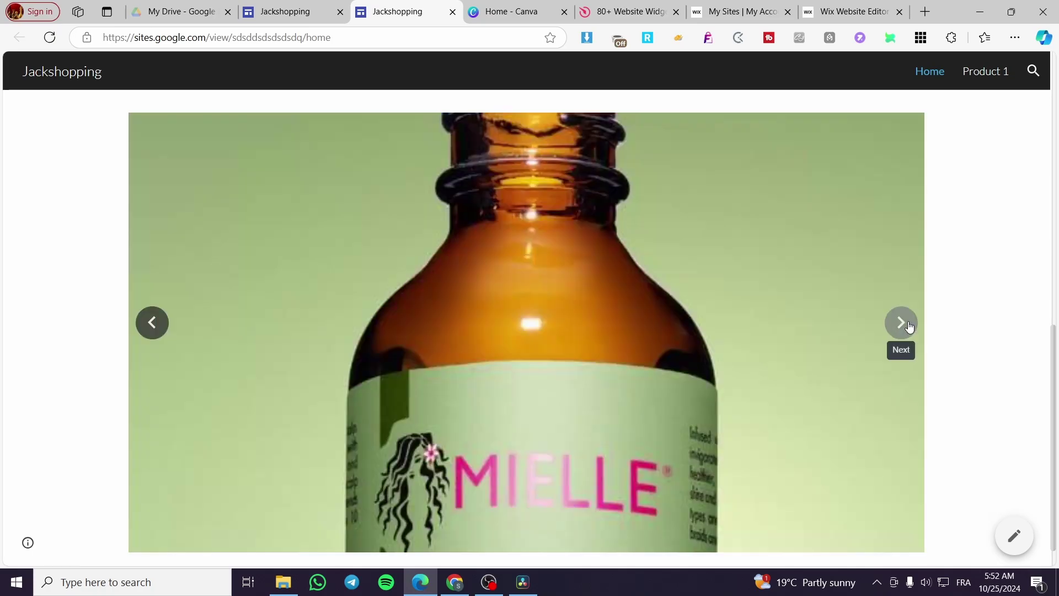
left_click(908, 326)
left_click(908, 325)
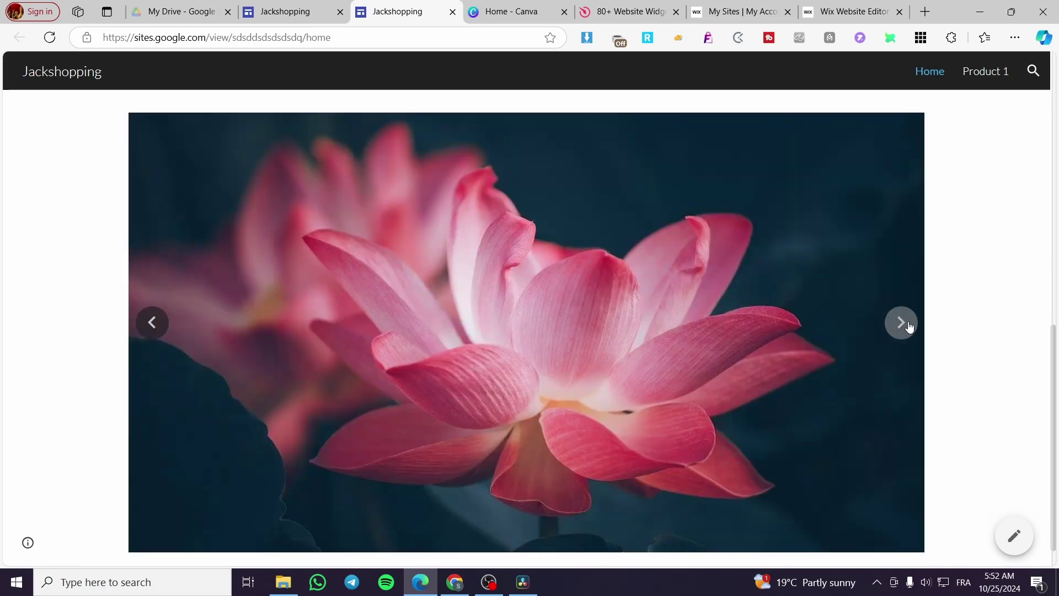
left_click(908, 325)
left_click(908, 325)
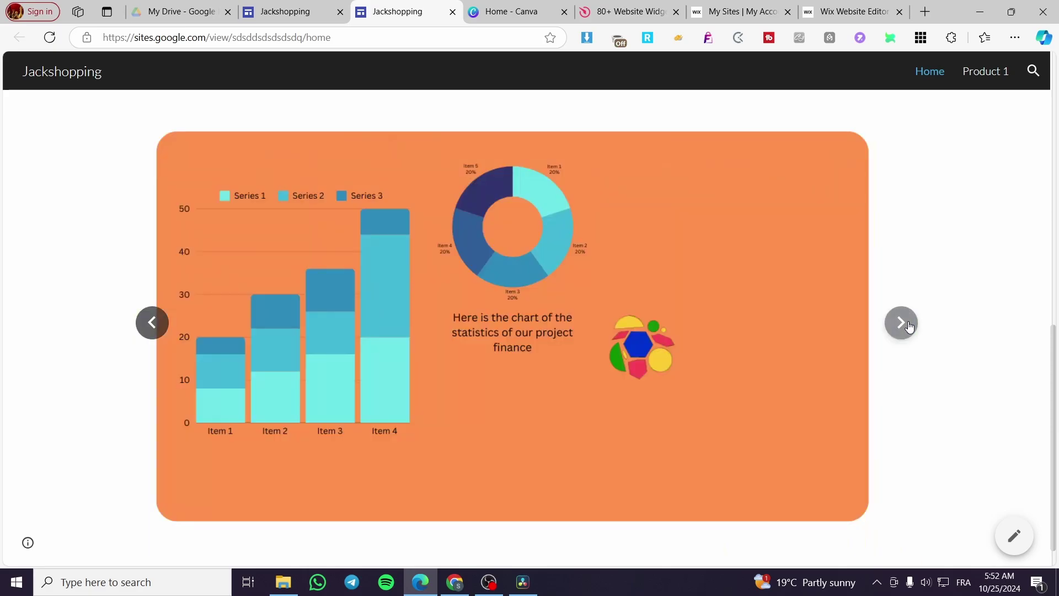
left_click(908, 325)
left_click(908, 326)
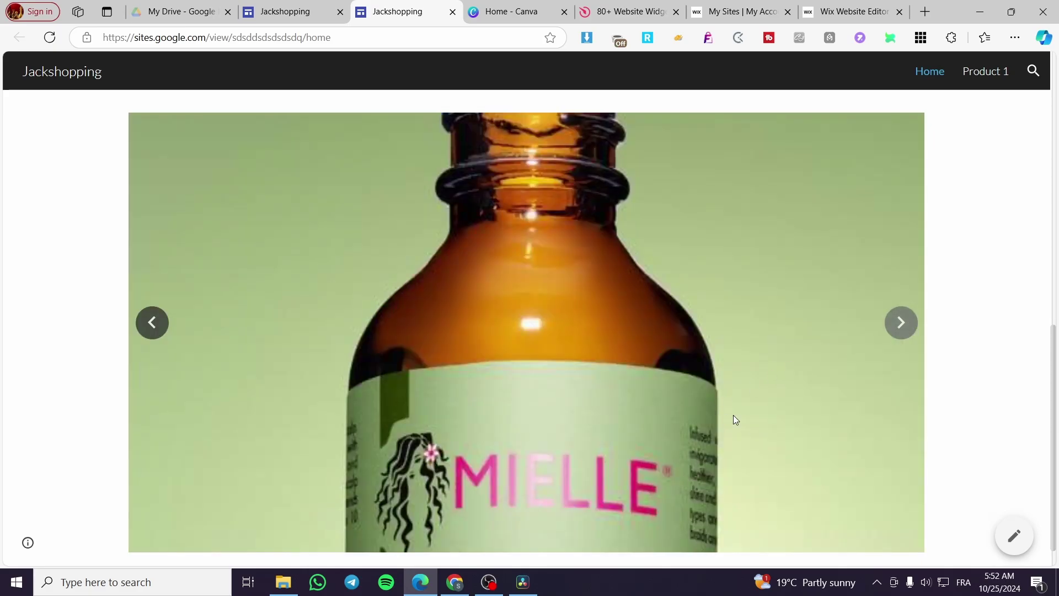
scroll(616, 404, "down", 1)
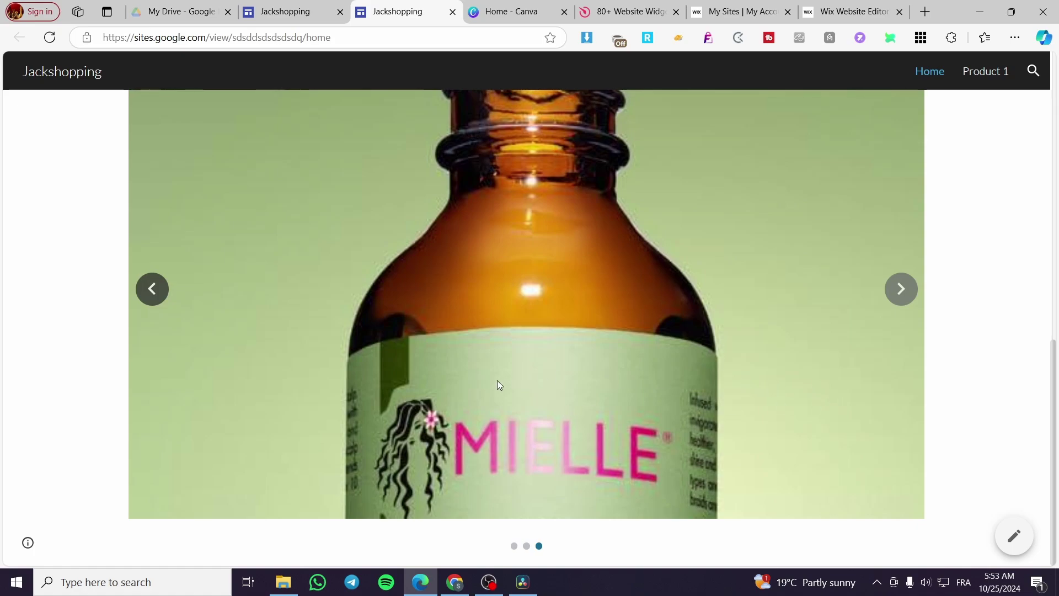
- Close the live site, deselect the carousel in the editor, and switch to Canva
left_click(452, 11)
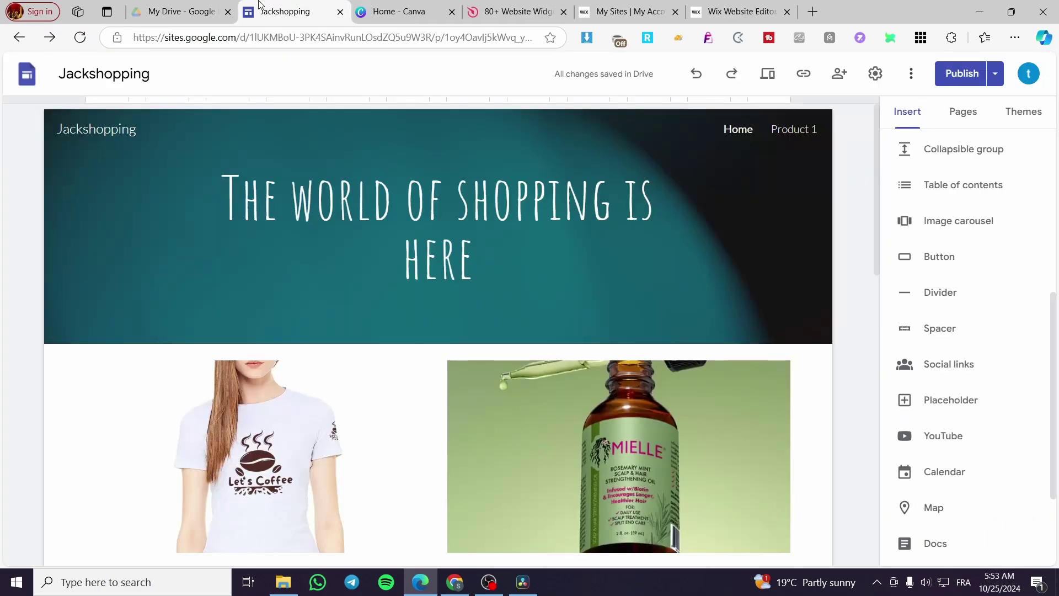
scroll(699, 410, "down", 10)
scroll(700, 400, "up", 2)
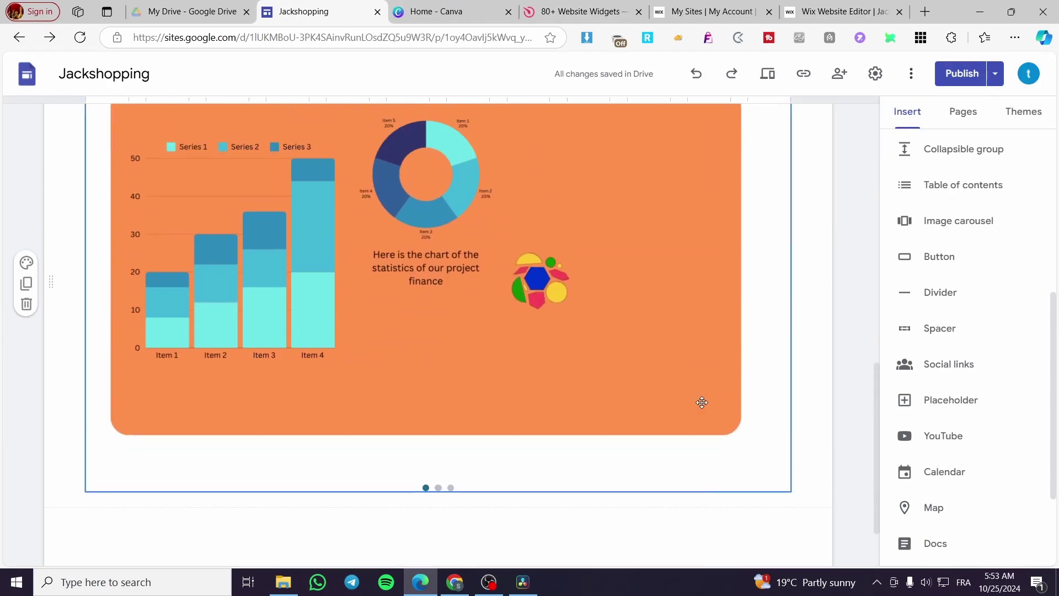
scroll(684, 424, "down", 2)
left_click(671, 442)
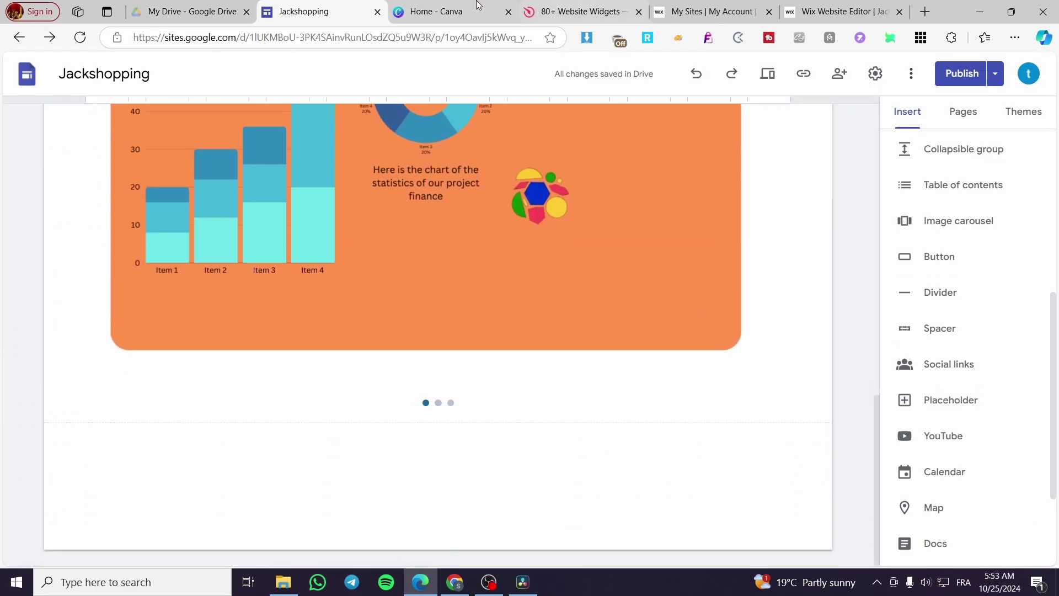
left_click(449, 5)
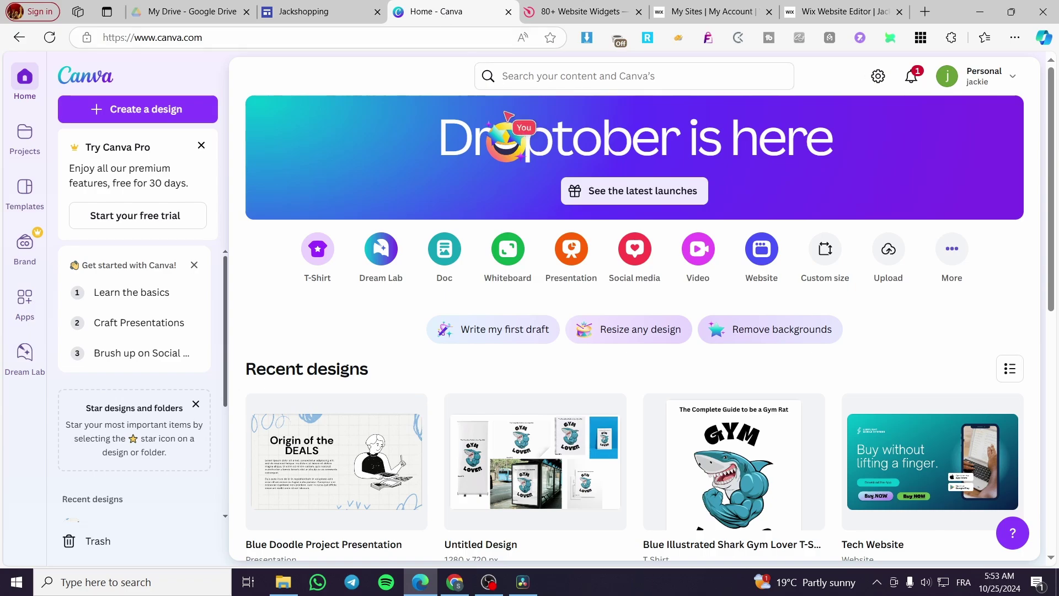
- Start a custom-size Canva design with a width of 1280 px
scroll(538, 226, "down", 4)
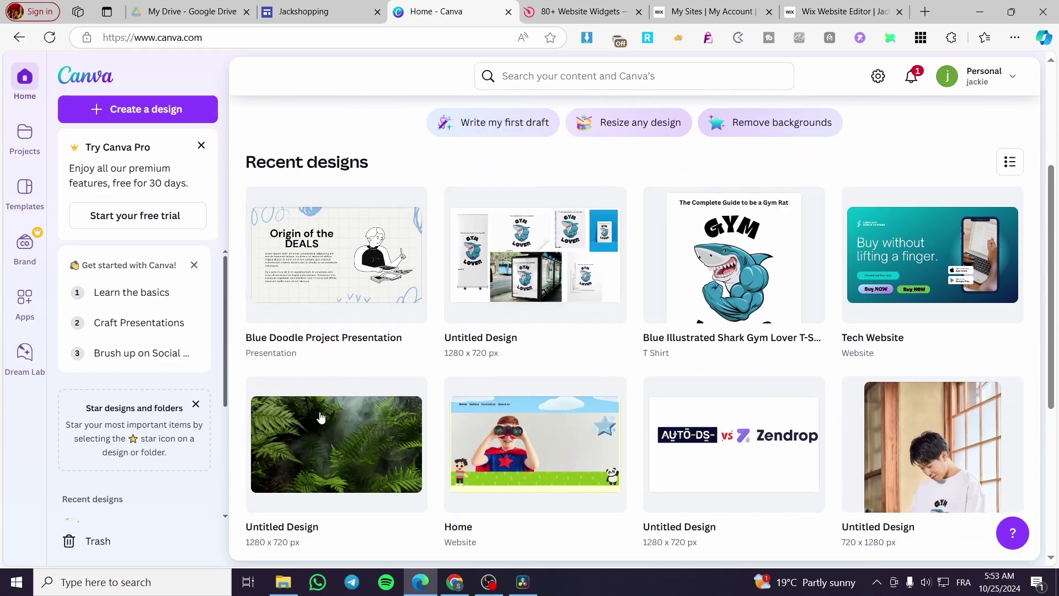
scroll(465, 450, "up", 4)
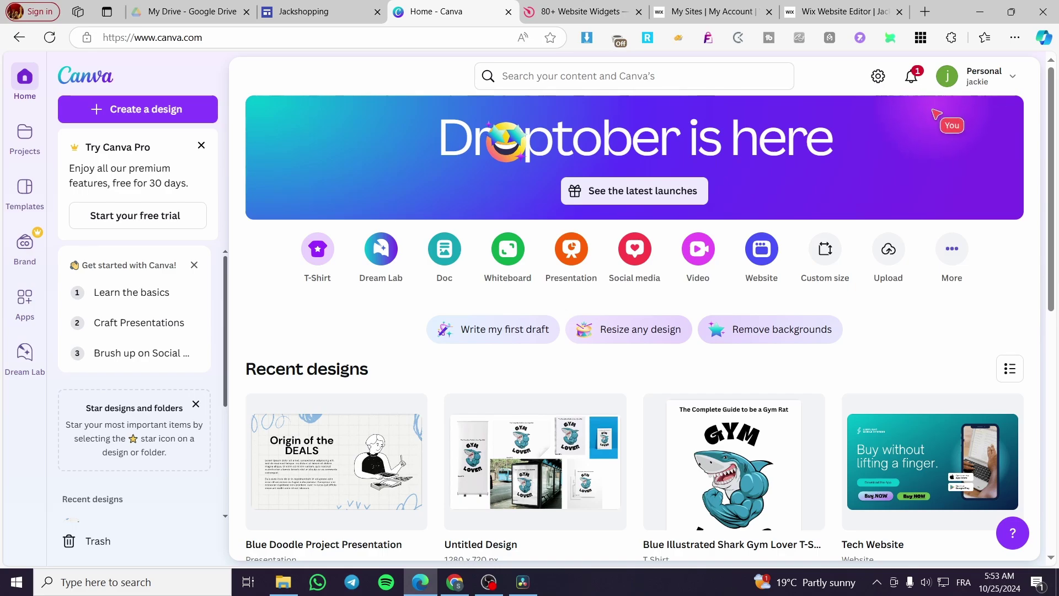
left_click(827, 254)
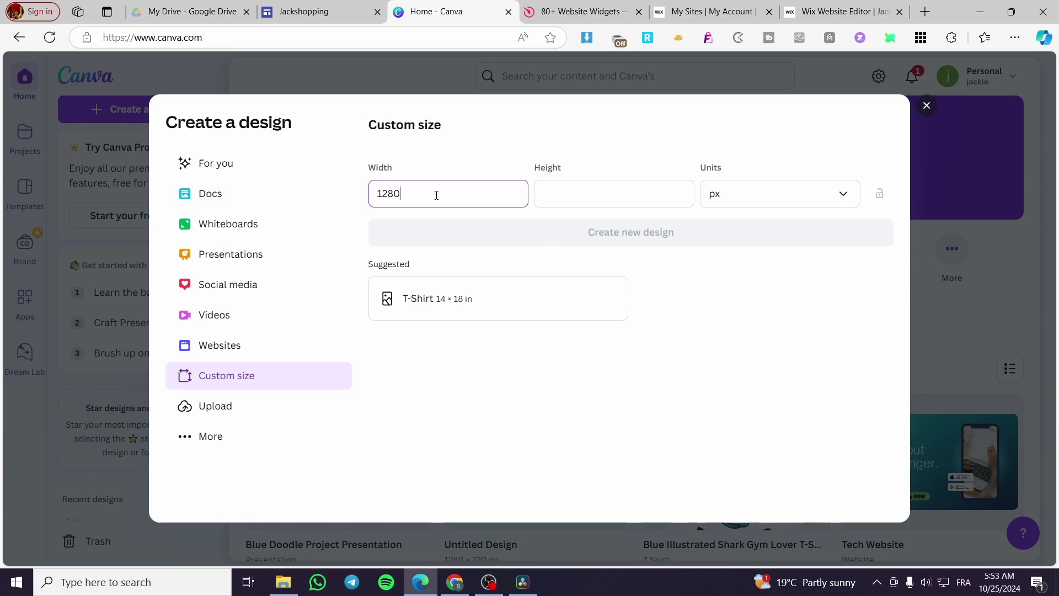
- Enter a height of 720 px and create the 1280 × 720 design
left_click(622, 198)
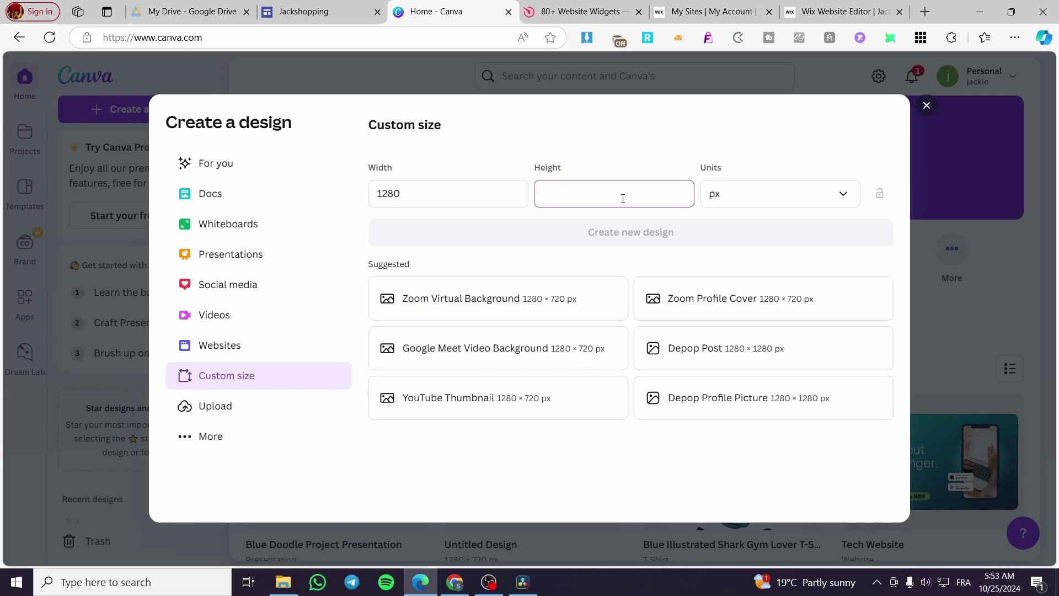
type("720")
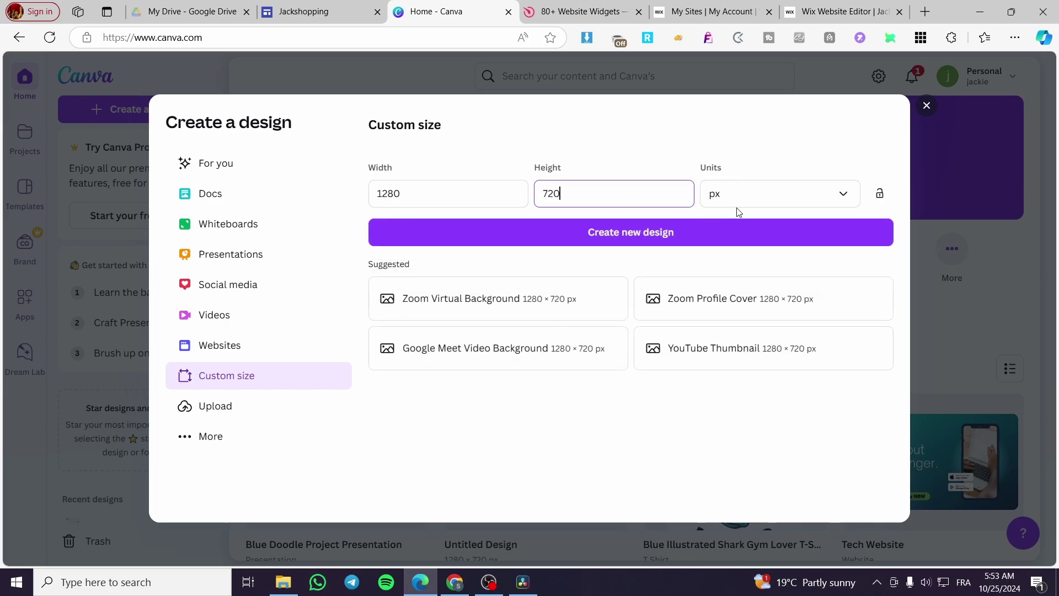
left_click(709, 229)
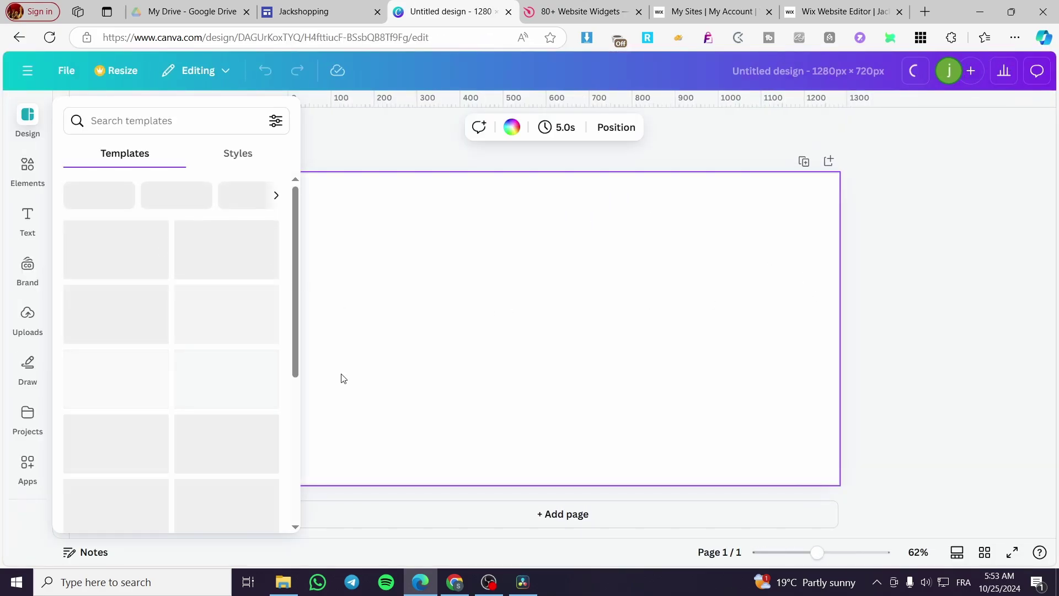
- Place the uploaded GYM LOVER image centred on page 1
left_click(25, 313)
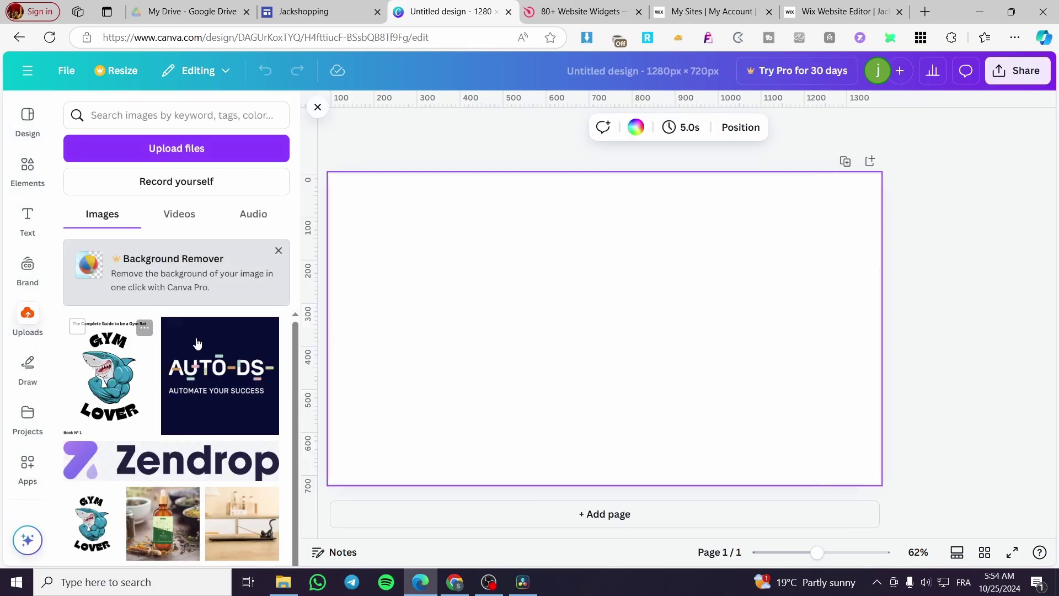
left_click(117, 368)
left_click_drag(550, 335, 570, 313)
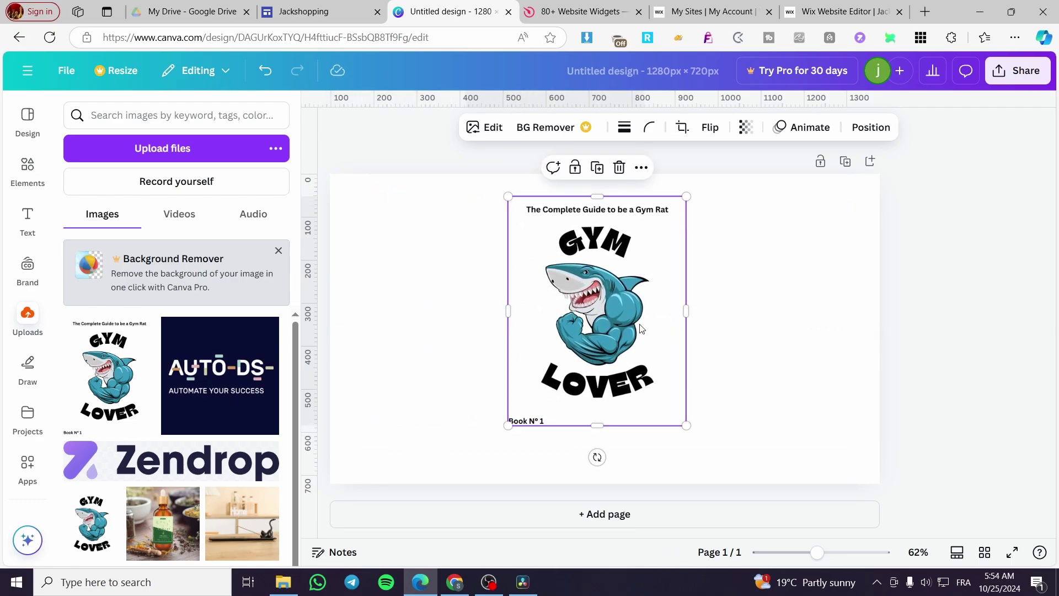
left_click_drag(641, 329, 667, 330)
- Add page 2 with the cat incense holder image enlarged to fill it
left_click(605, 513)
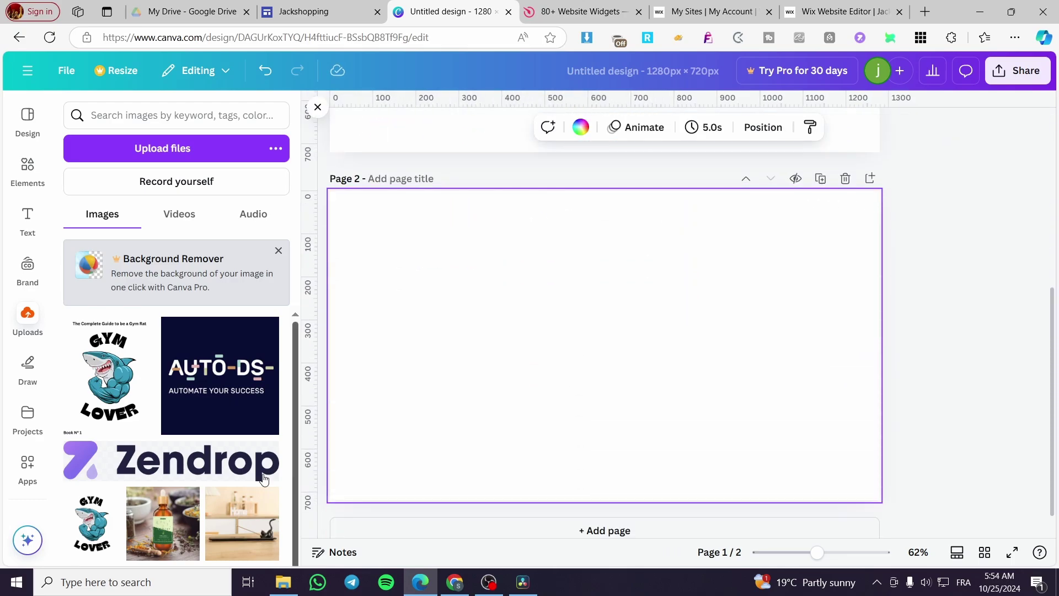
left_click(241, 528)
left_click_drag(575, 317, 399, 260)
left_click_drag(513, 365, 884, 334)
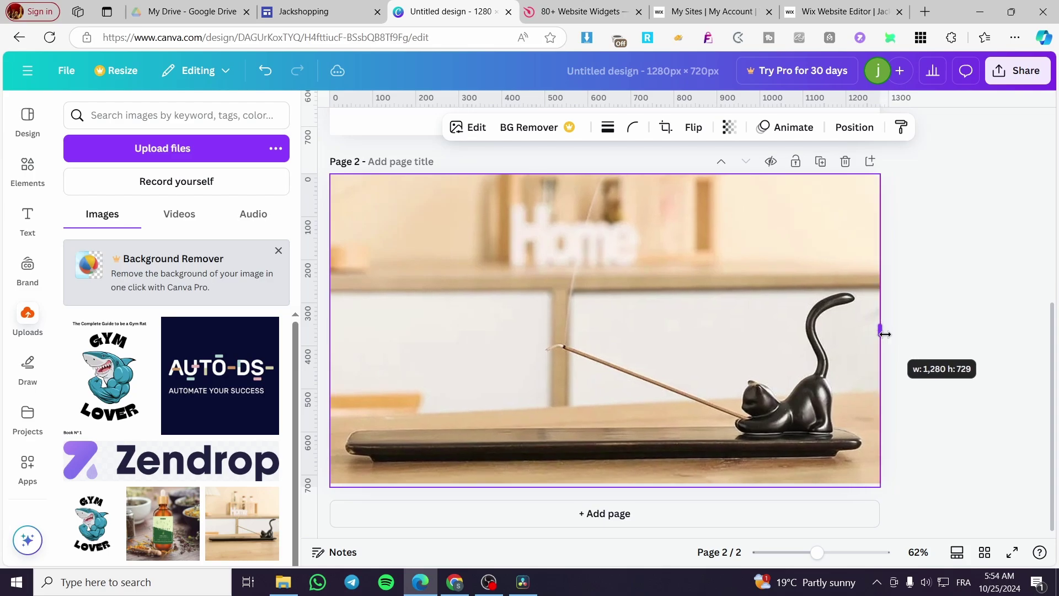
- Add page 3 with the oil bottle image enlarged across the page
left_click(726, 515)
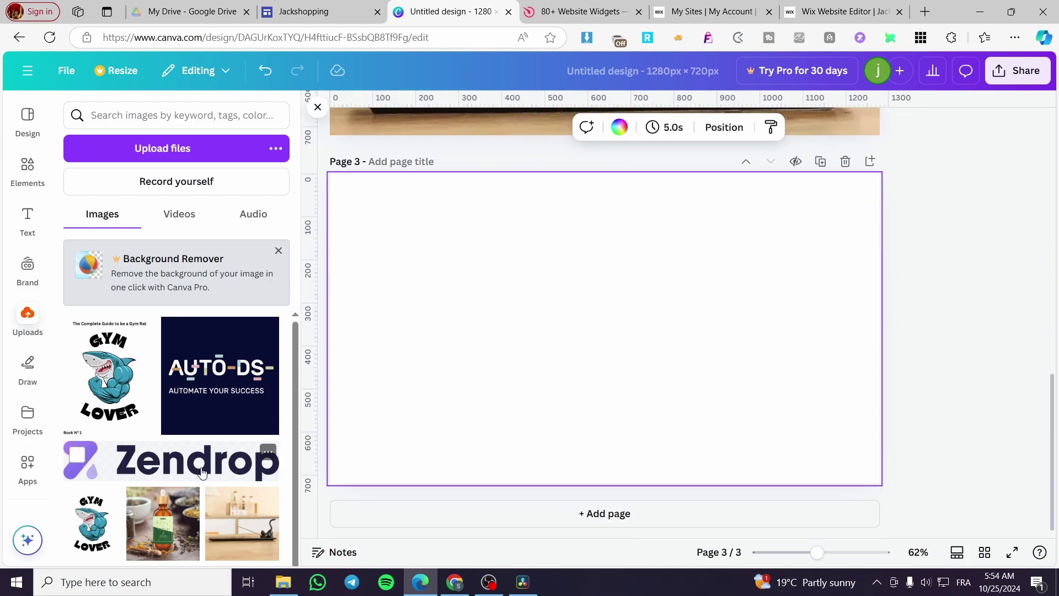
scroll(198, 471, "down", 1)
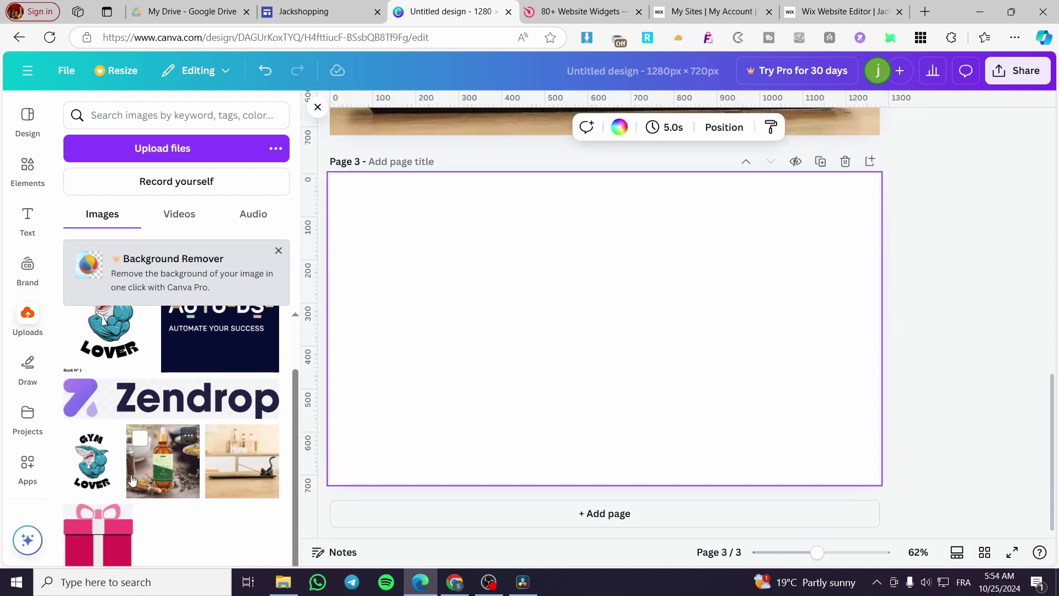
left_click(163, 463)
left_click_drag(604, 327, 434, 279)
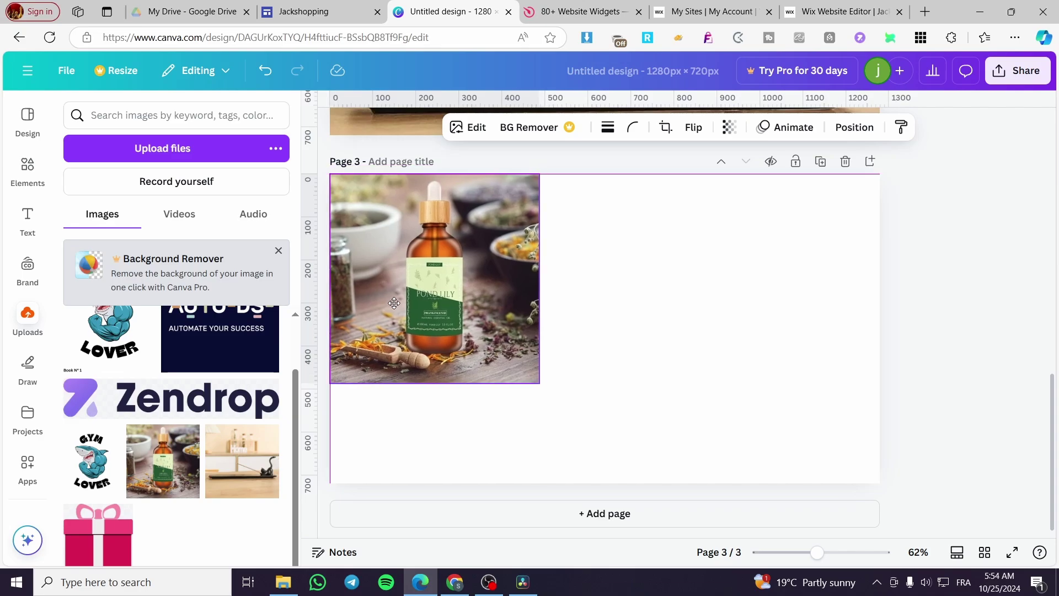
left_click_drag(540, 385, 703, 435)
left_click_drag(654, 334, 880, 331)
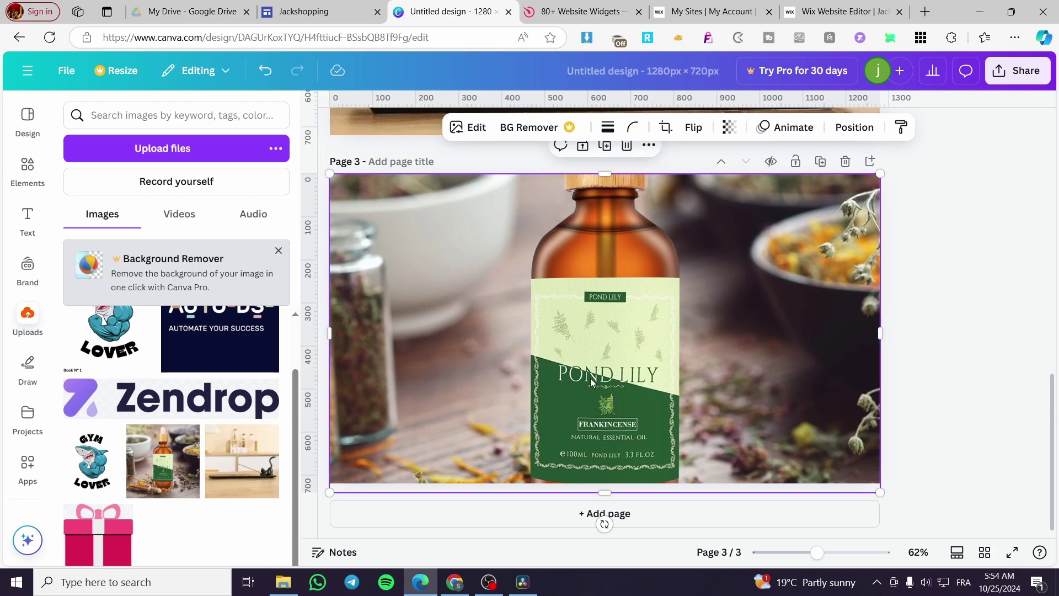
left_click(1007, 350)
- Download only Page 1 of the design as a PNG
scroll(787, 338, "up", 15)
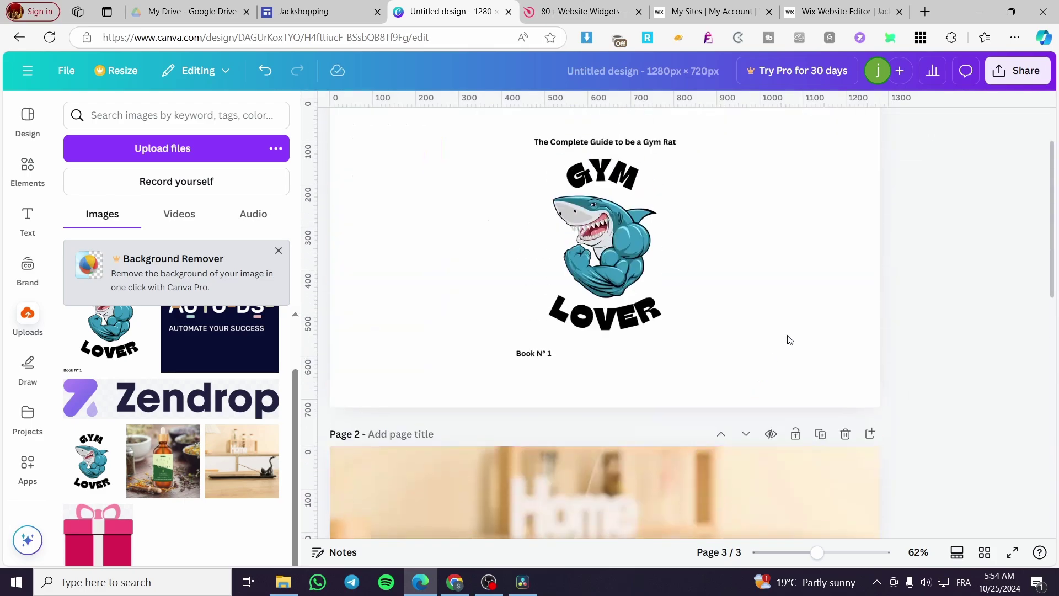
left_click(1031, 81)
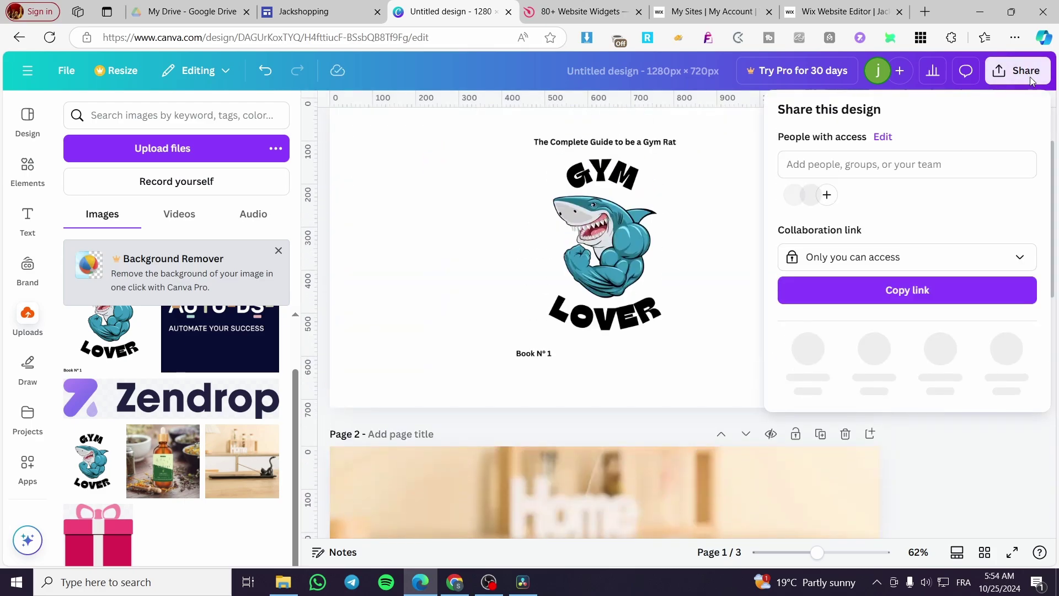
left_click(820, 358)
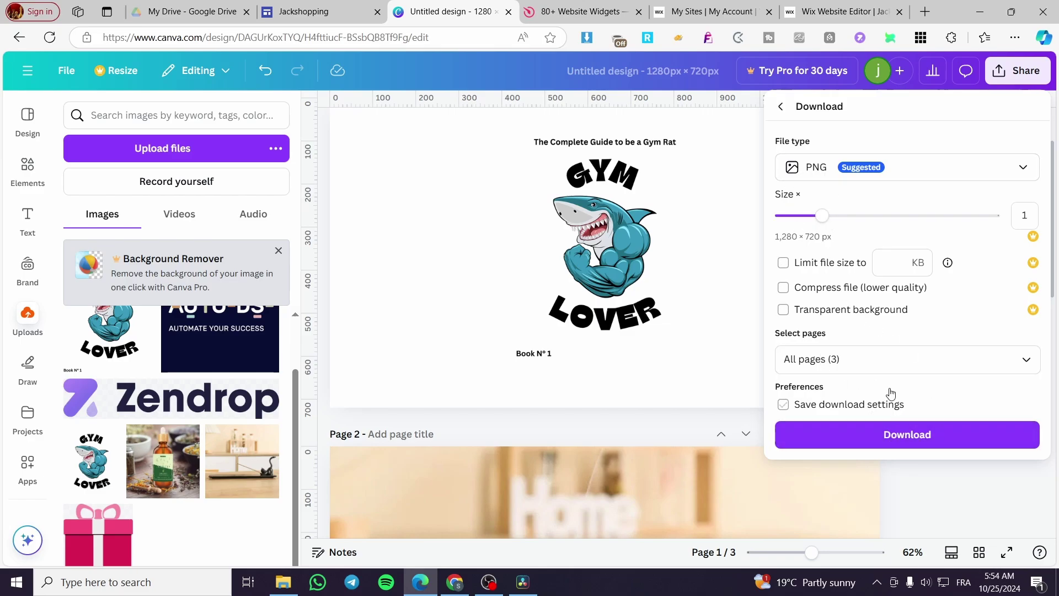
left_click(889, 361)
left_click(873, 172)
left_click(873, 173)
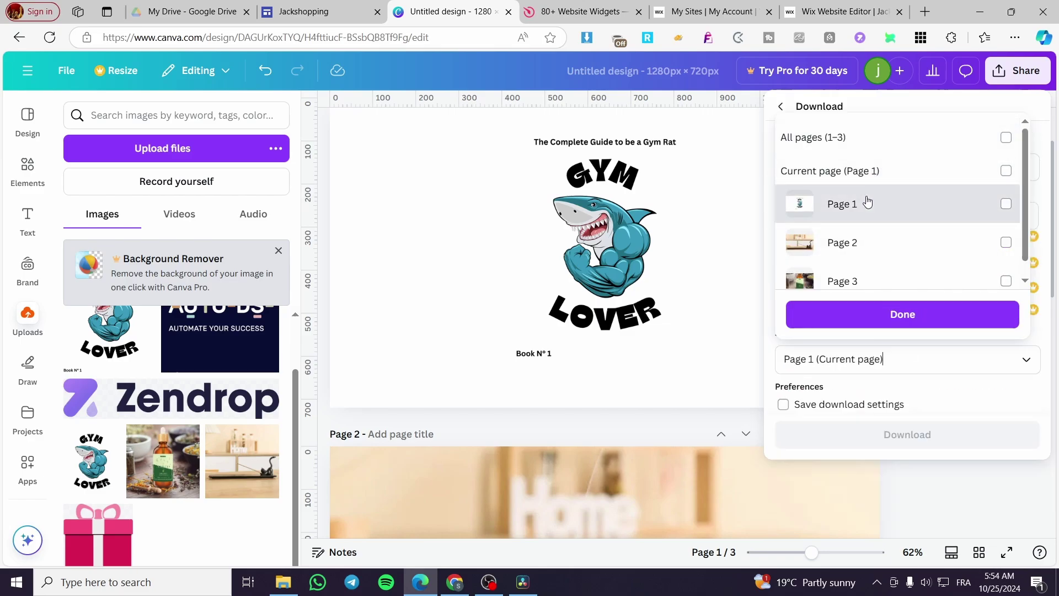
left_click(910, 315)
left_click(907, 435)
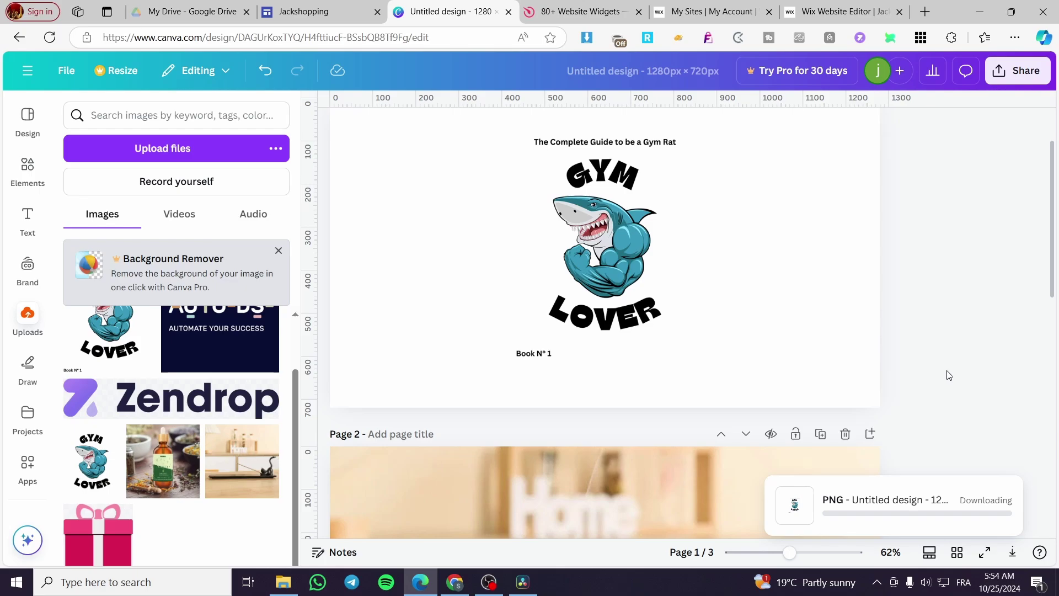
- Download only Page 2 as a PNG
left_click(1021, 70)
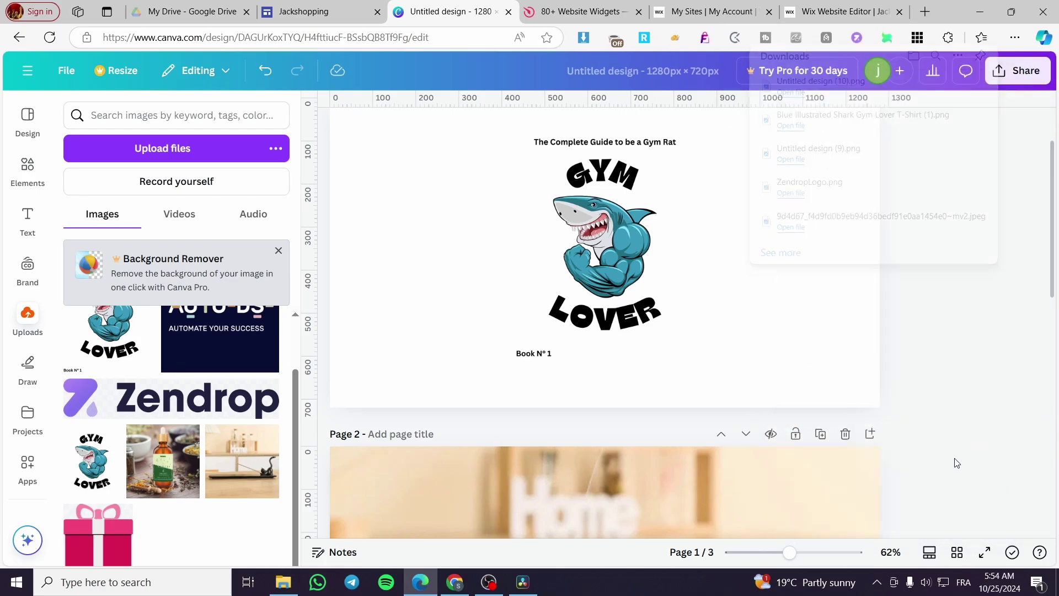
left_click(1019, 76)
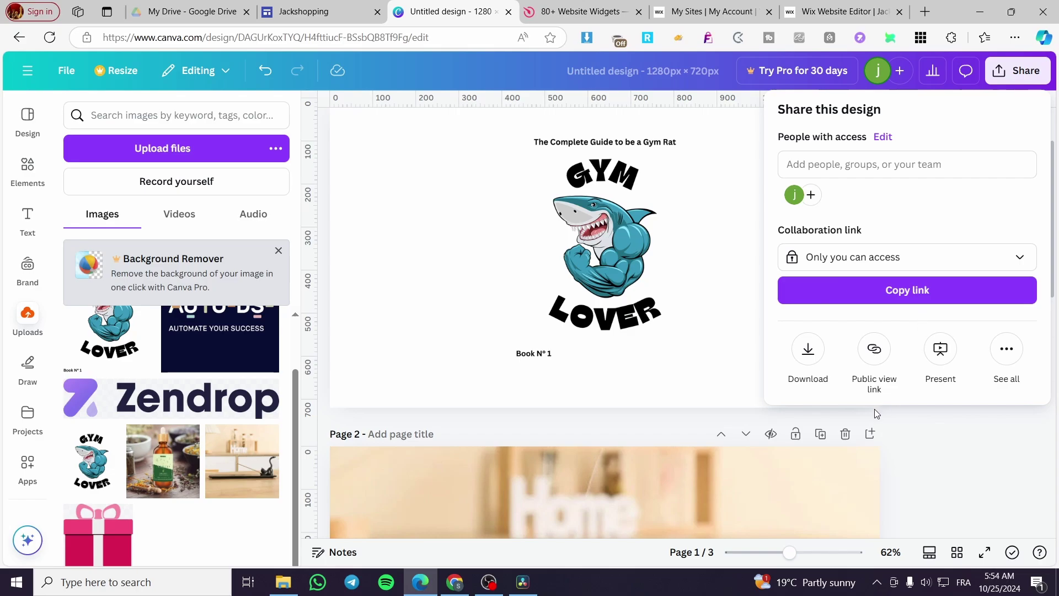
left_click(1030, 77)
left_click(1024, 81)
left_click(806, 348)
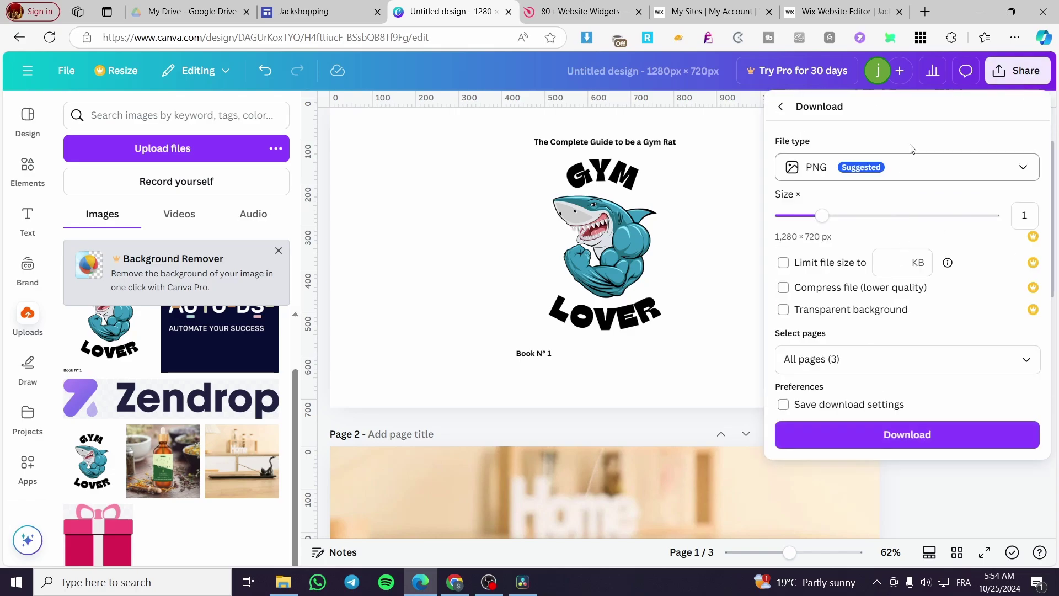
left_click(907, 168)
left_click(882, 249)
left_click(858, 361)
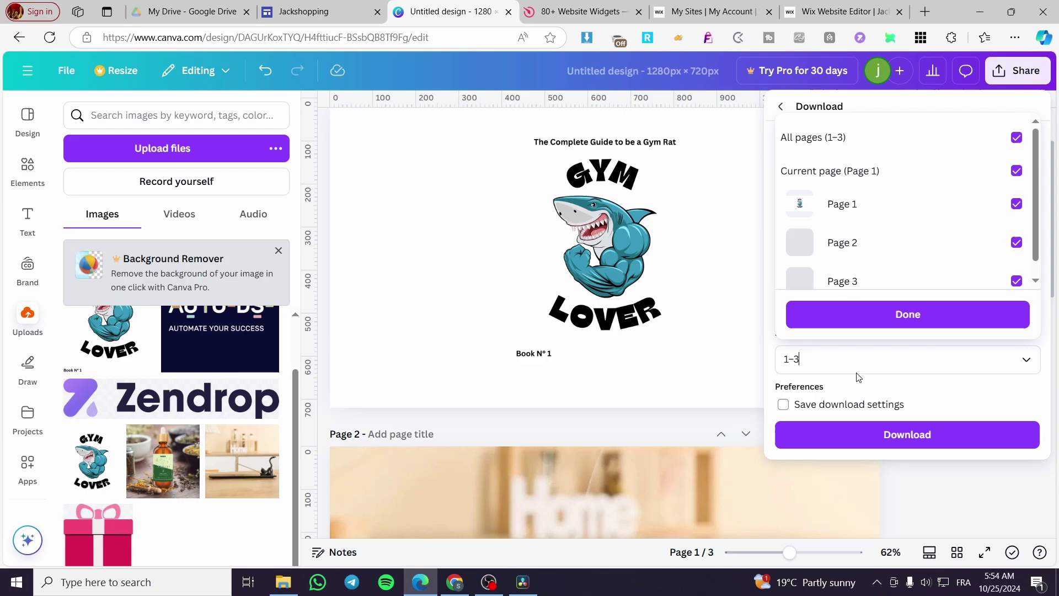
left_click(899, 150)
left_click(882, 242)
left_click(887, 330)
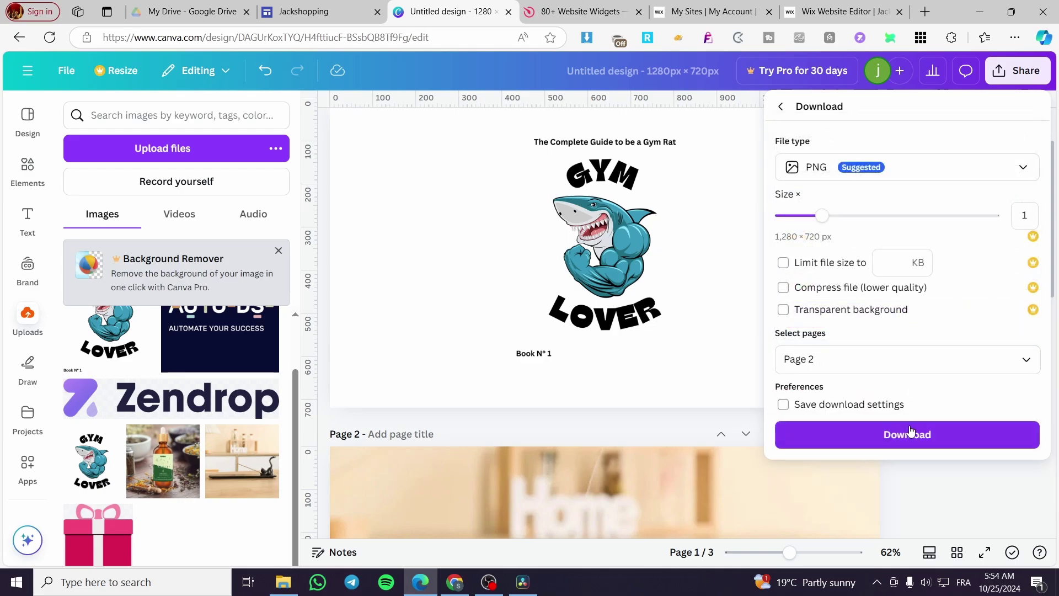
left_click(910, 434)
- Download only Page 3 as a PNG and dismiss the downloads popup
left_click(1017, 71)
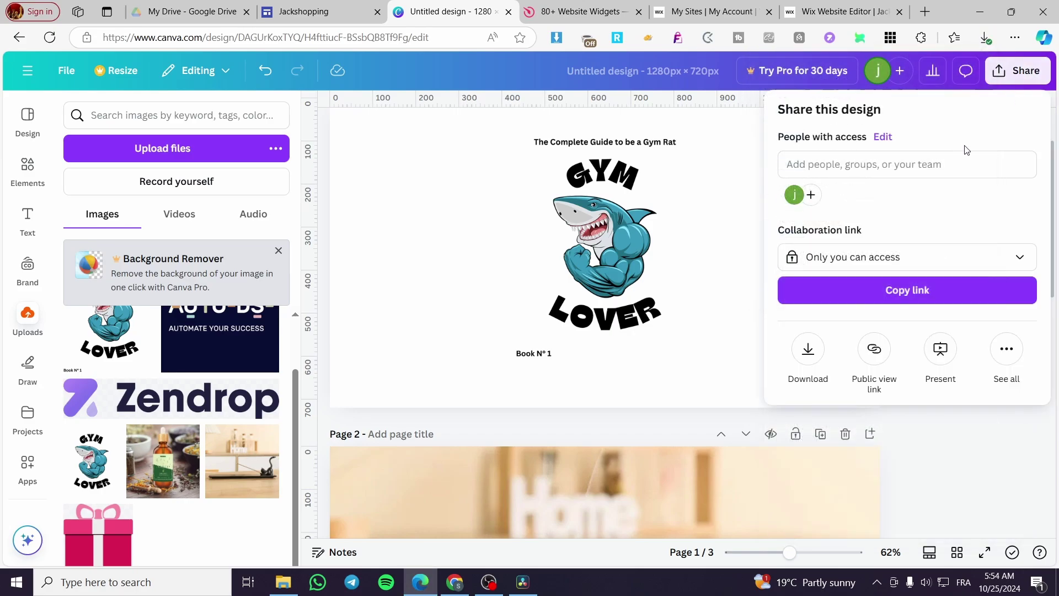
left_click(808, 350)
left_click(905, 166)
left_click(904, 245)
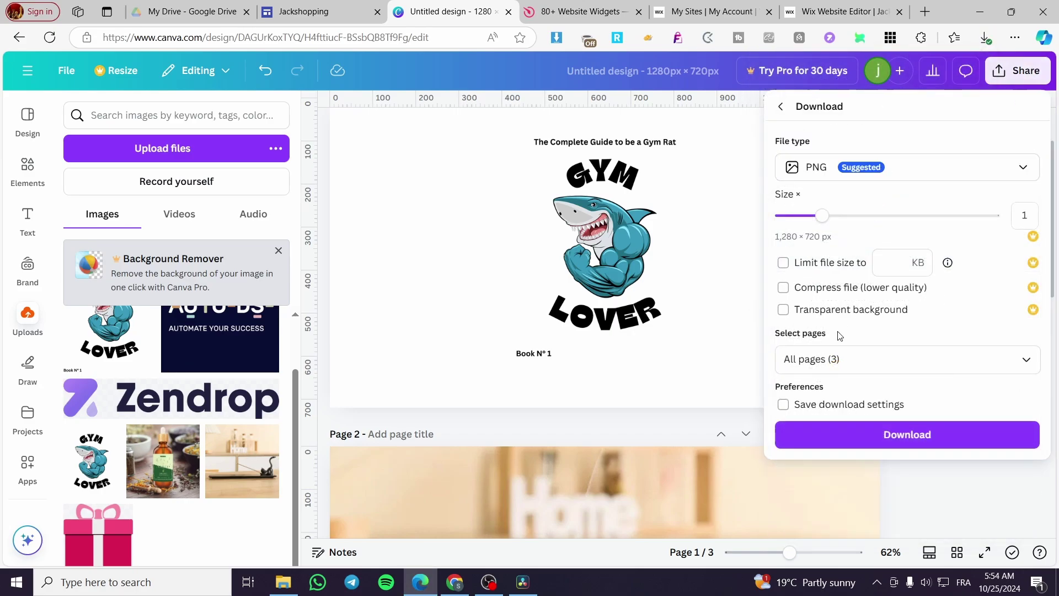
left_click(839, 361)
left_click(809, 138)
left_click(835, 280)
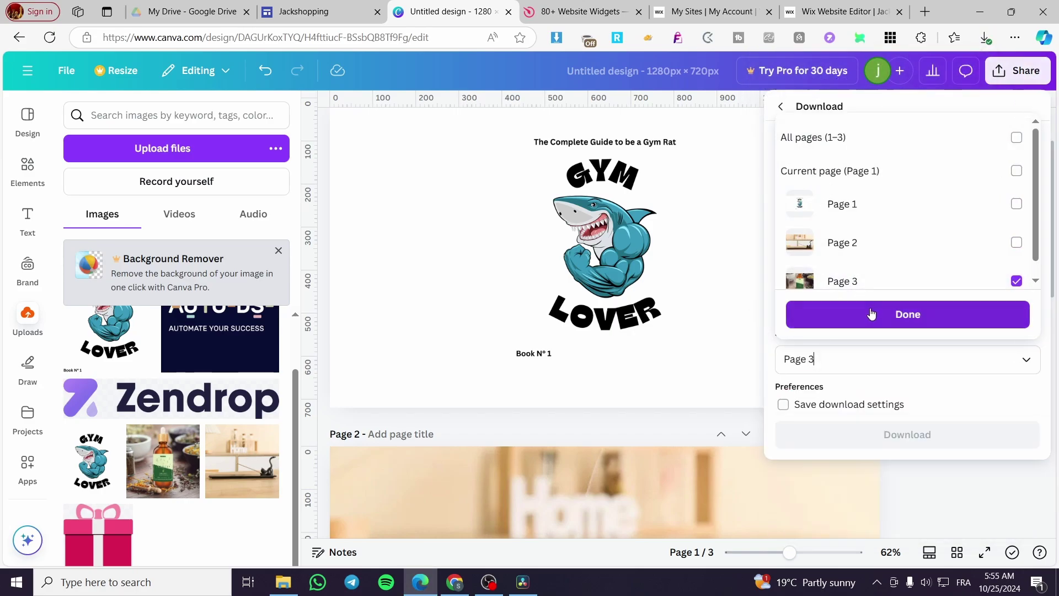
left_click(888, 314)
left_click(898, 433)
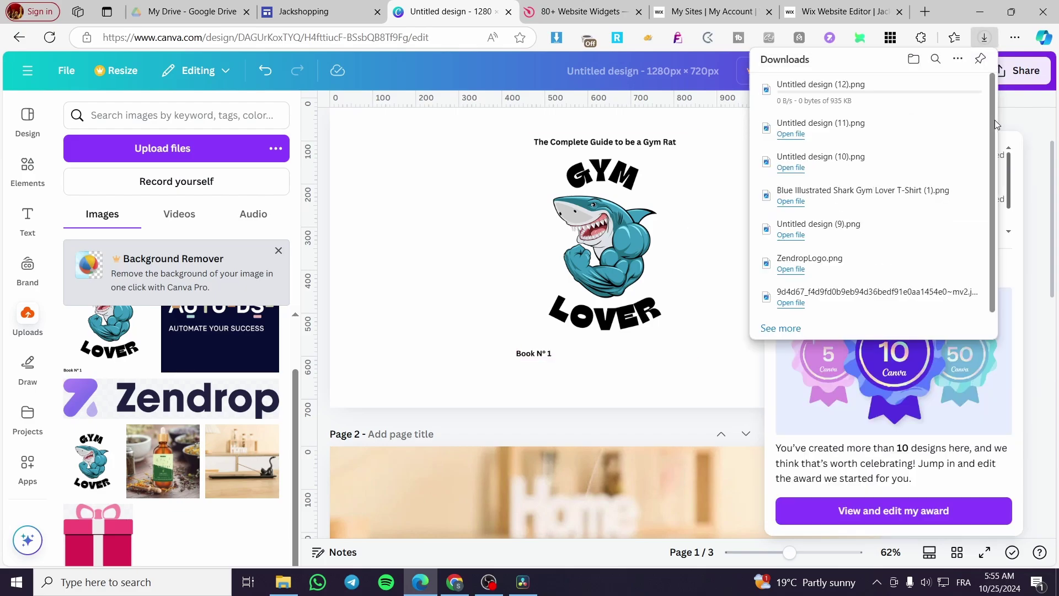
left_click(1025, 120)
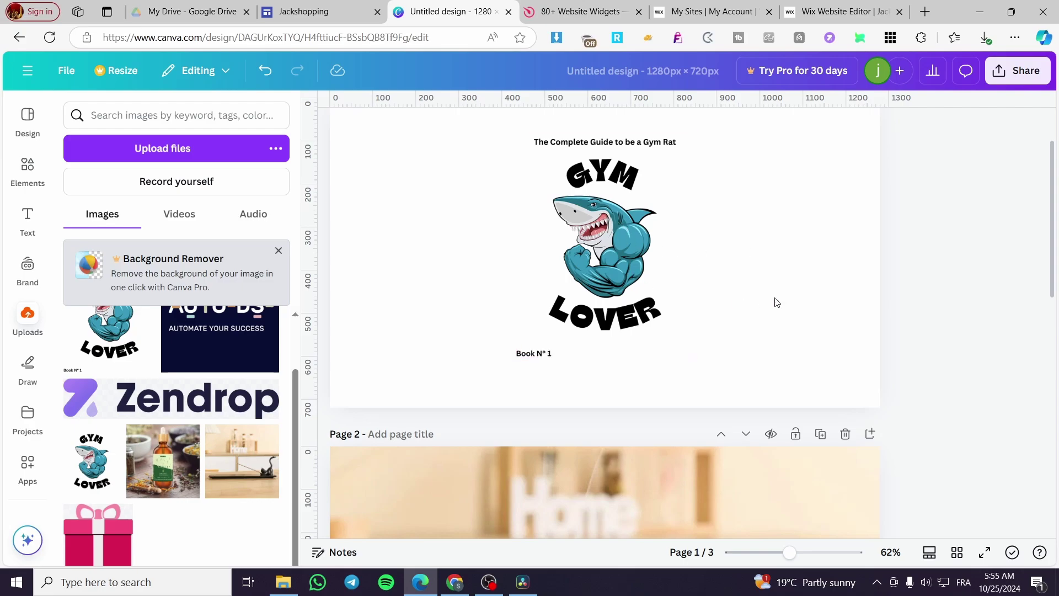
- Close the Uploads panel and generate the design's embed code from Share > Embed
scroll(744, 320, "down", 1)
scroll(824, 280, "up", 3)
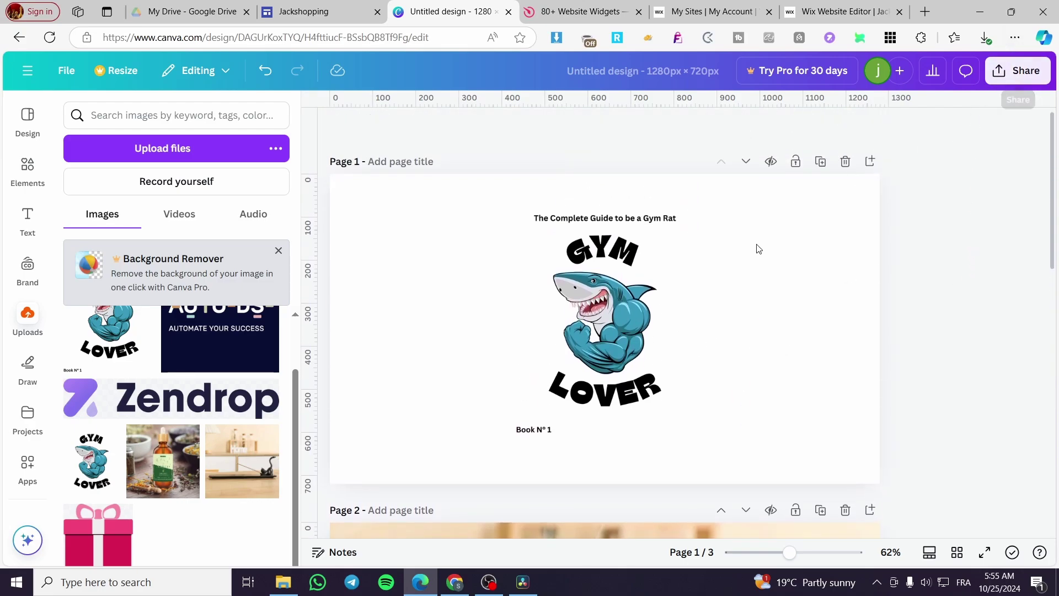
left_click(324, 113)
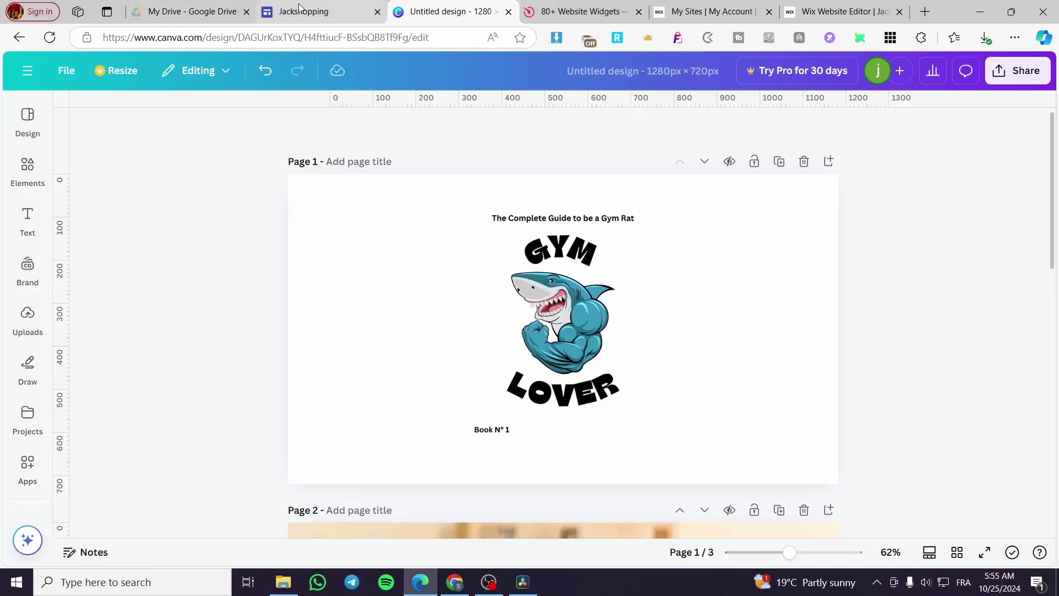
left_click(1031, 72)
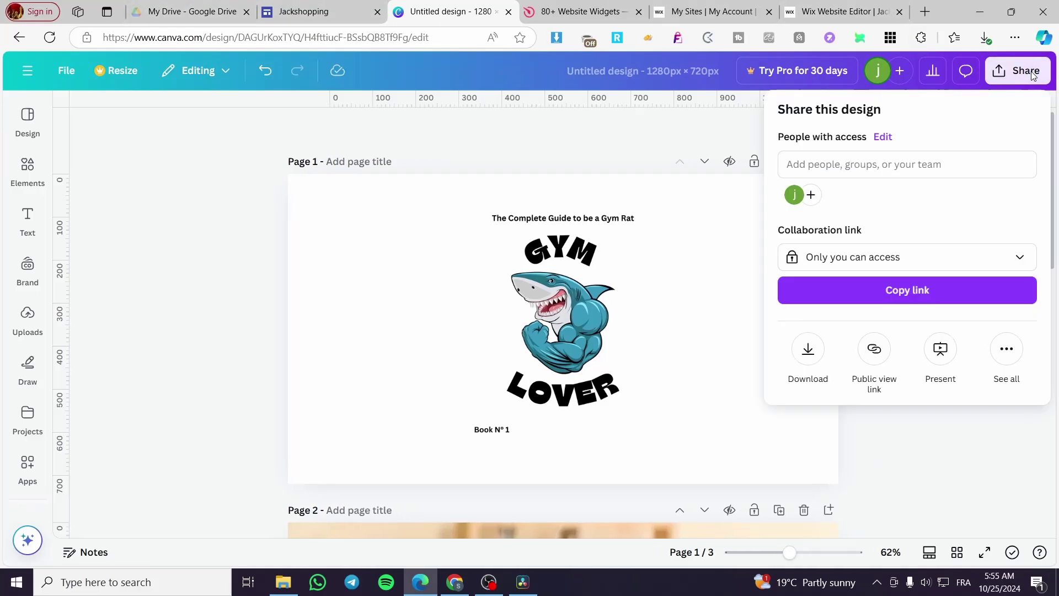
left_click(1007, 353)
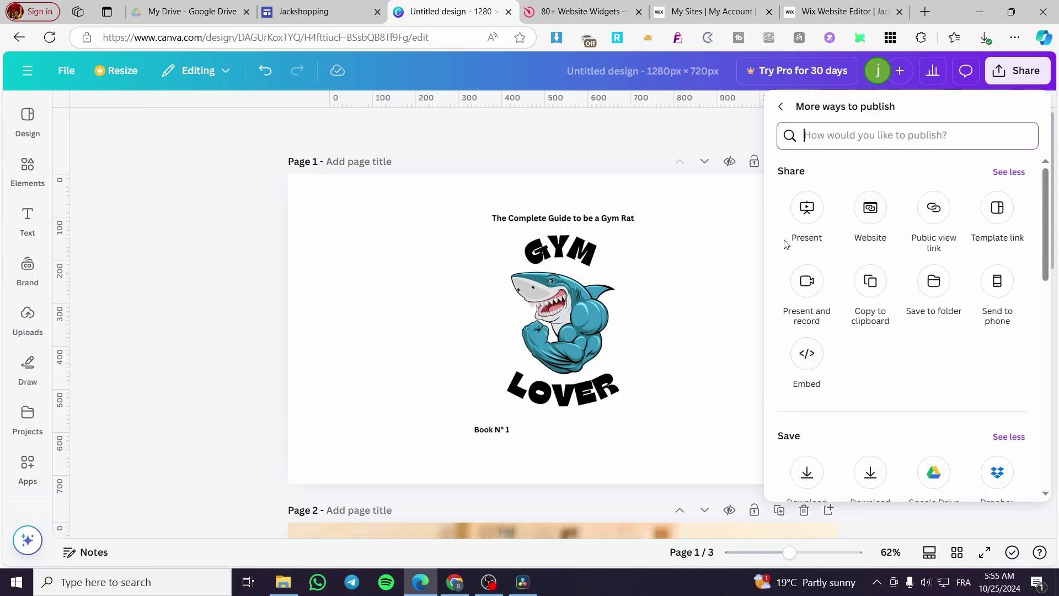
left_click(806, 353)
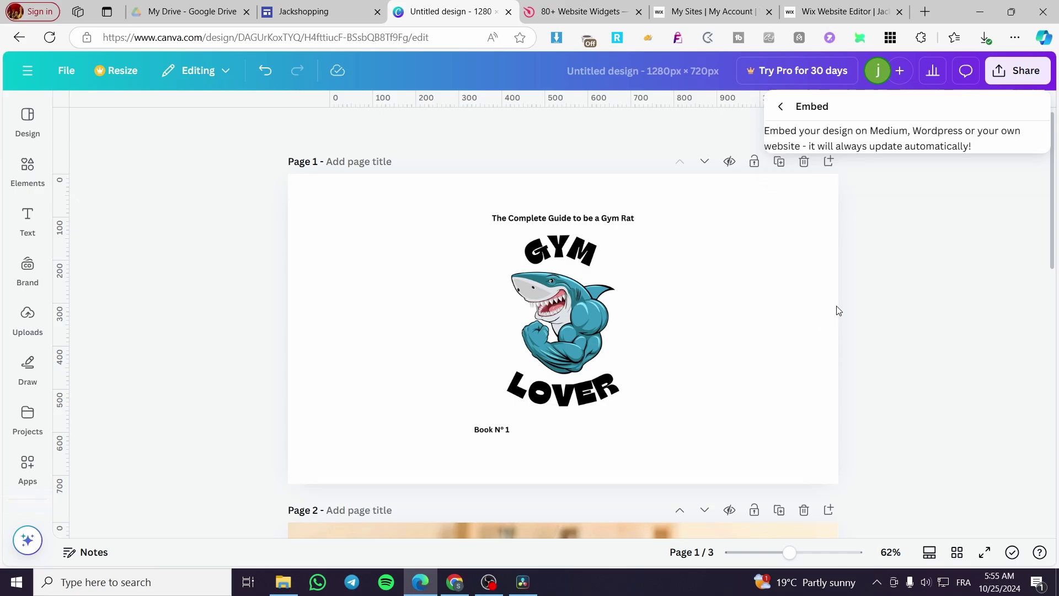
left_click(898, 186)
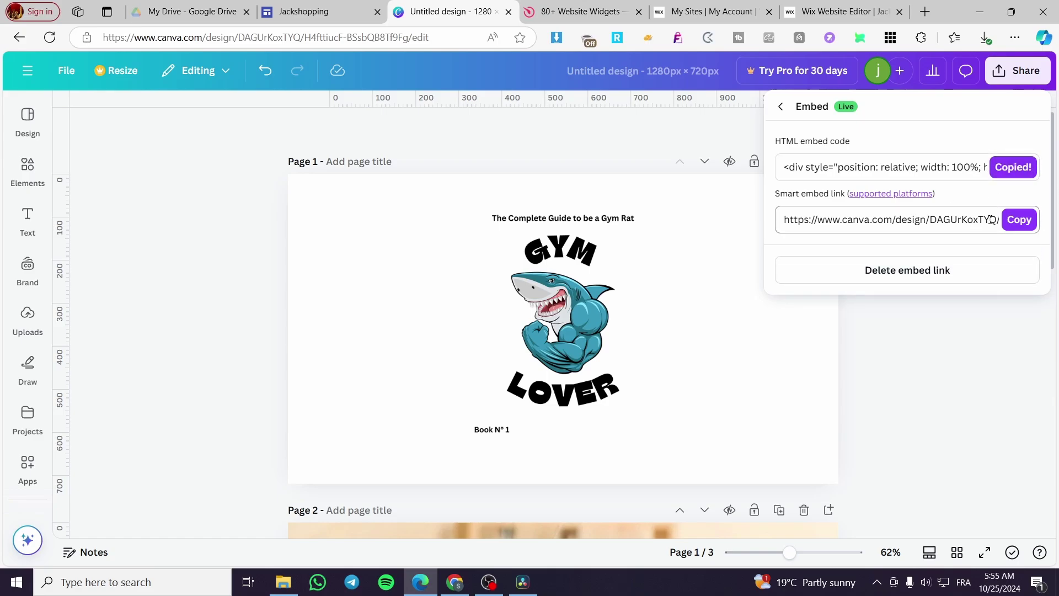
- Embed the copied Canva slideshow code into the Jackshopping site page
left_click(309, 11)
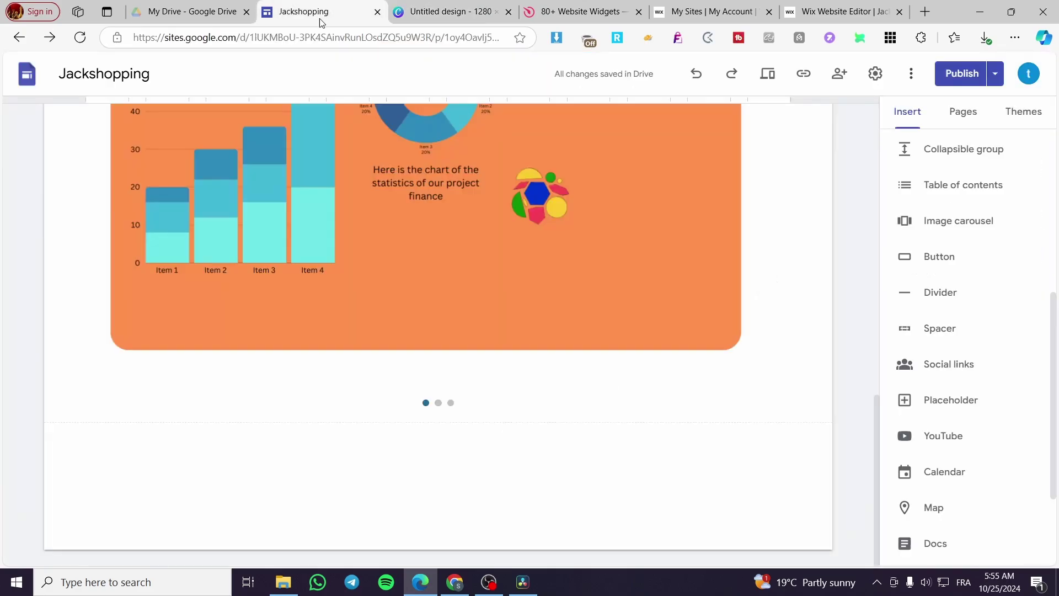
scroll(754, 472, "up", 6)
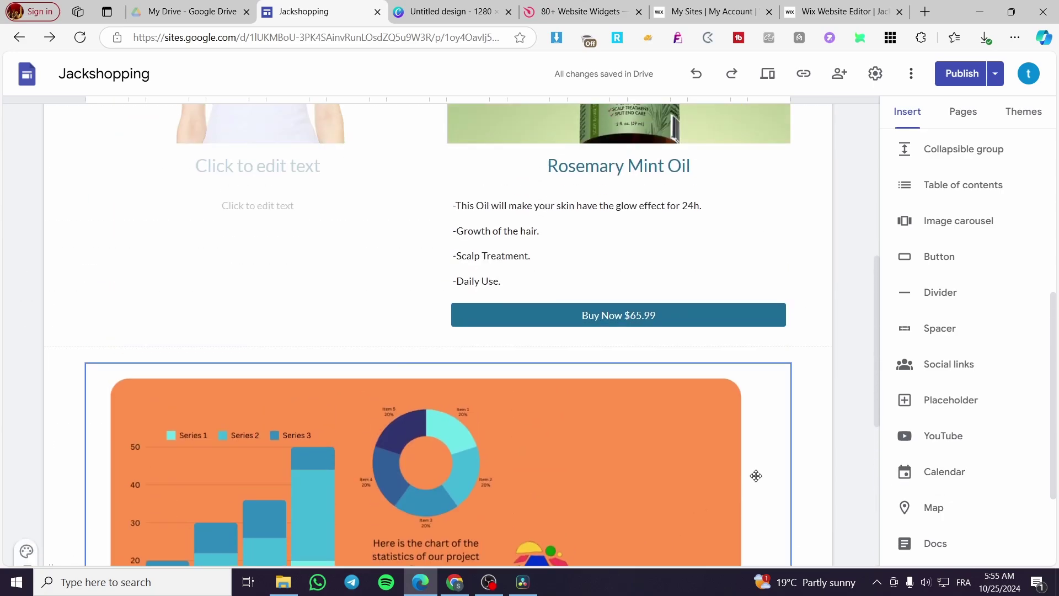
scroll(958, 402, "up", 6)
scroll(650, 403, "down", 6)
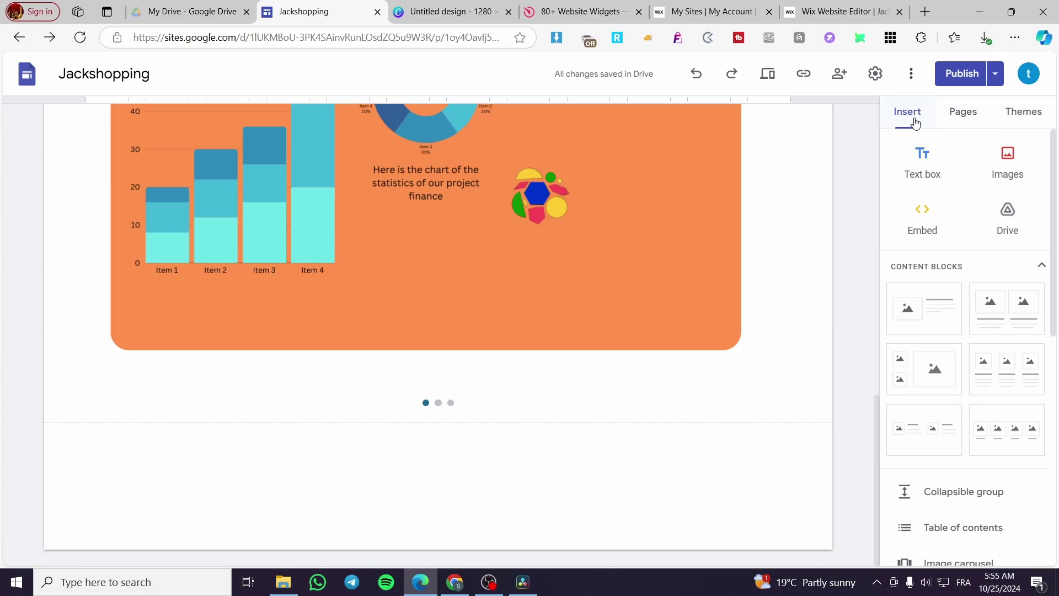
left_click(917, 227)
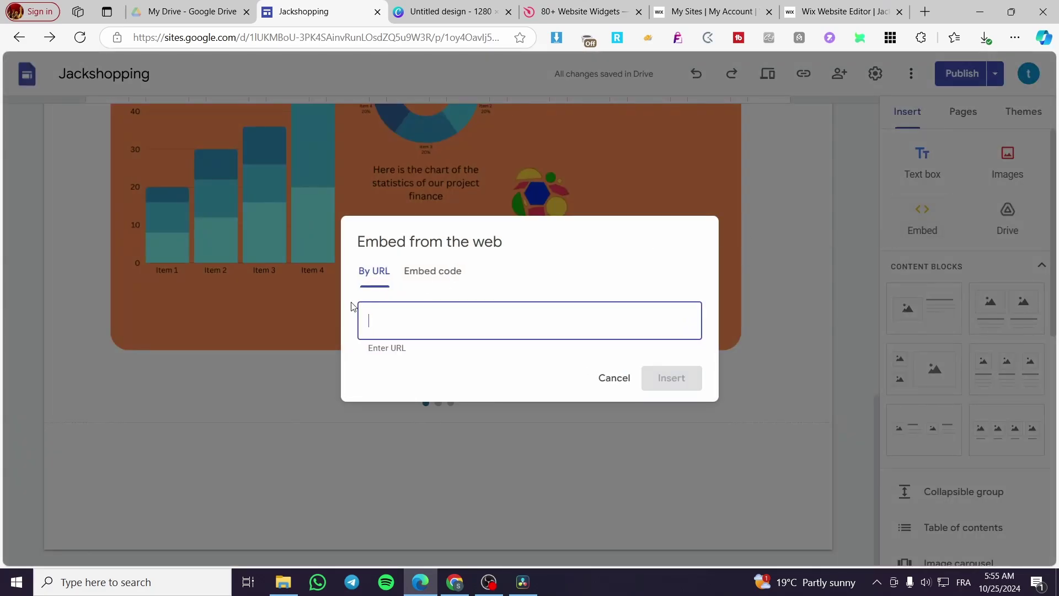
left_click(429, 281)
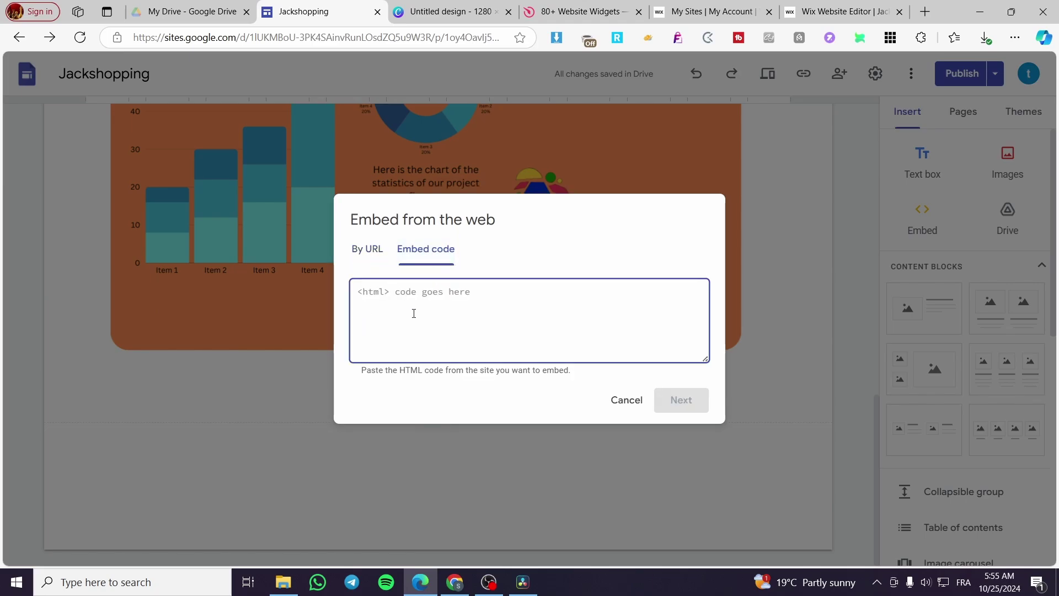
key("ctrl+v")
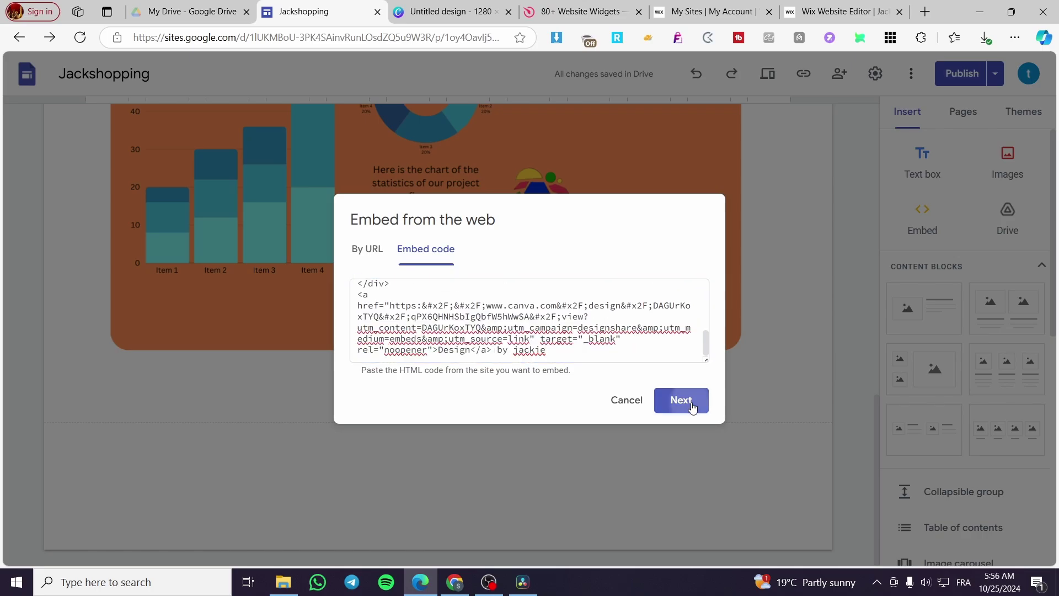
left_click(682, 401)
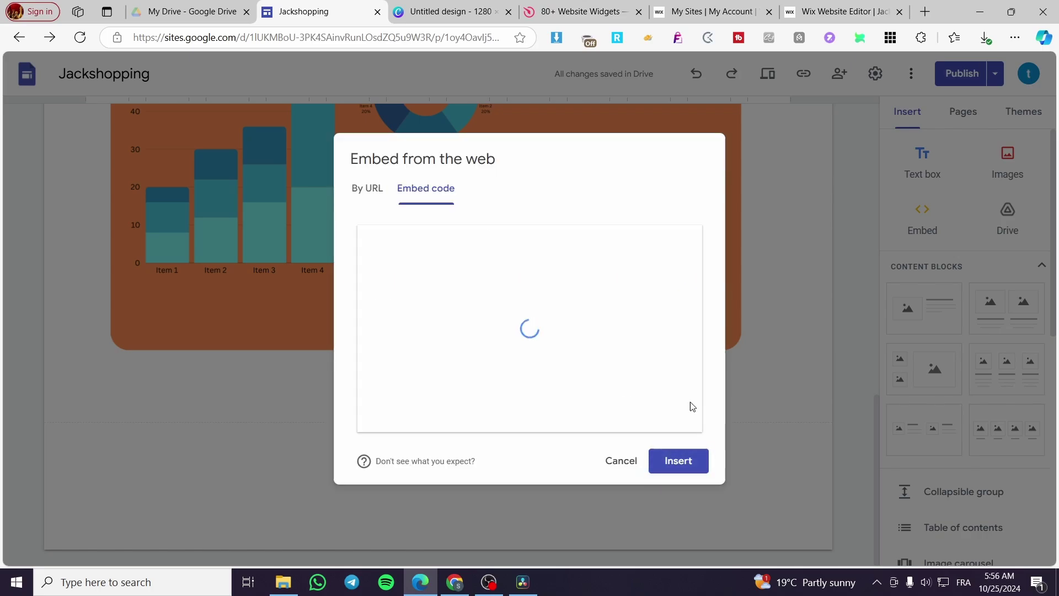
left_click(687, 465)
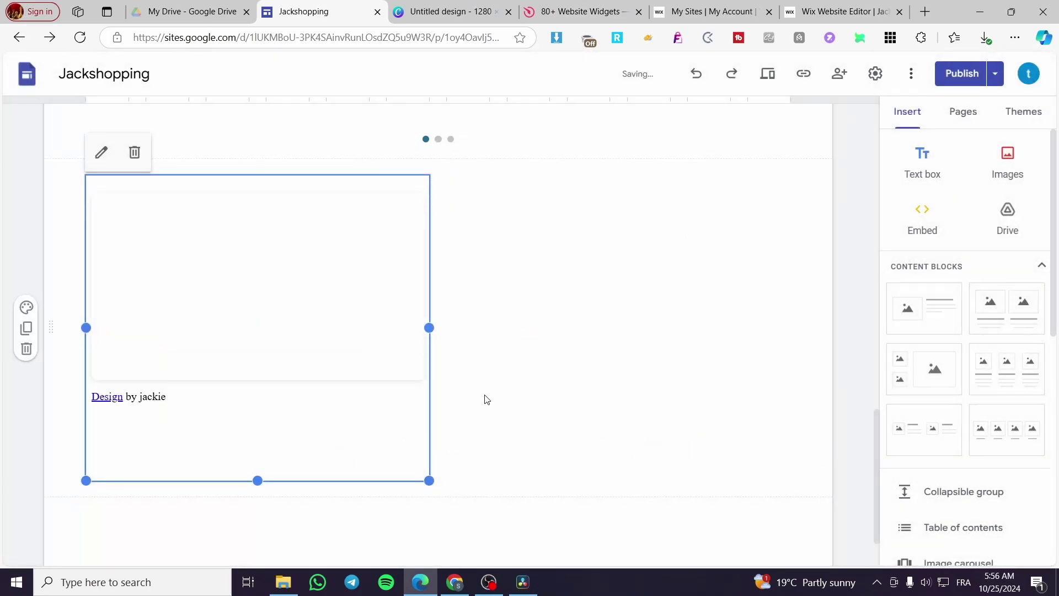
- Widen the Canva embed to full page width, make it taller, and publish the site
left_click_drag(431, 328, 803, 366)
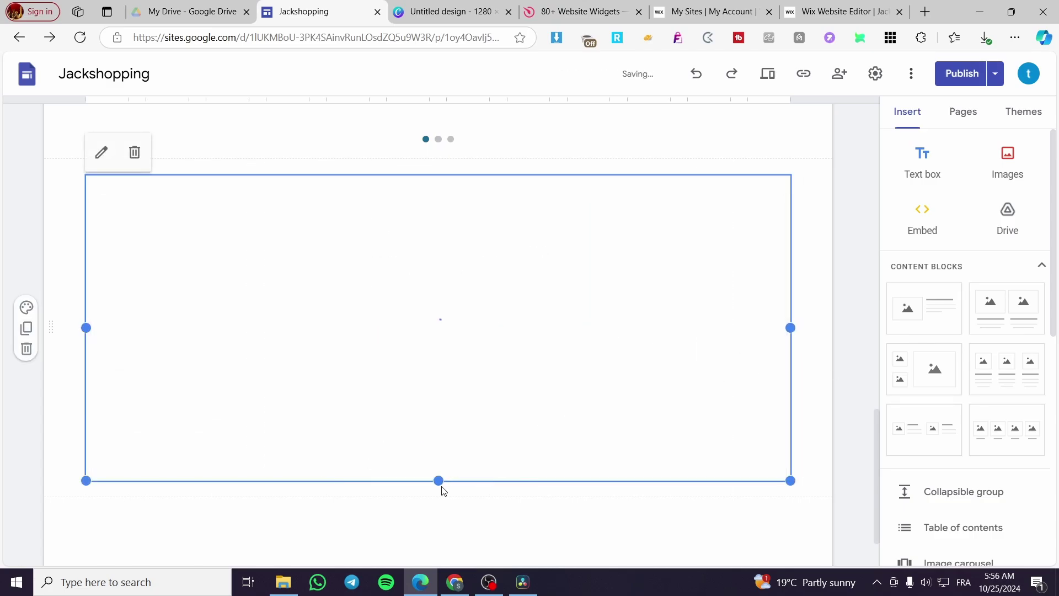
left_click_drag(439, 480, 442, 568)
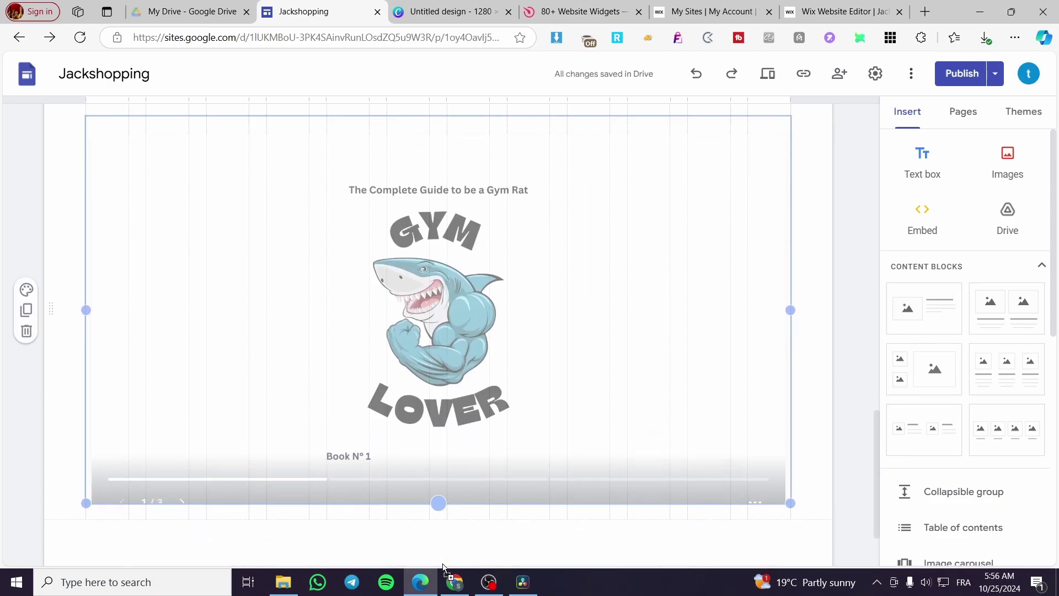
left_click_drag(443, 528, 445, 567)
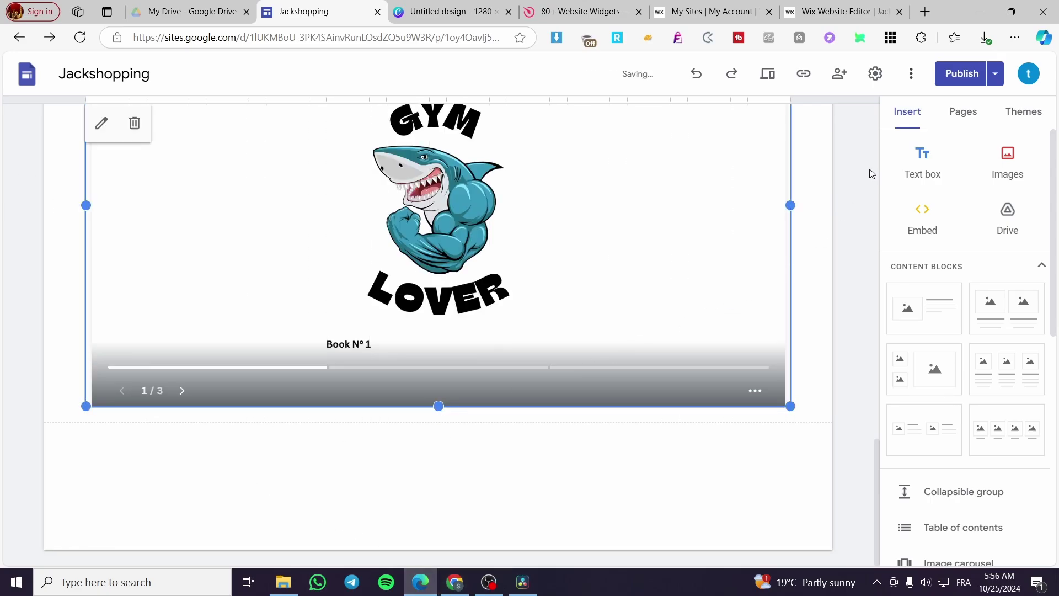
left_click(958, 85)
left_click(1023, 76)
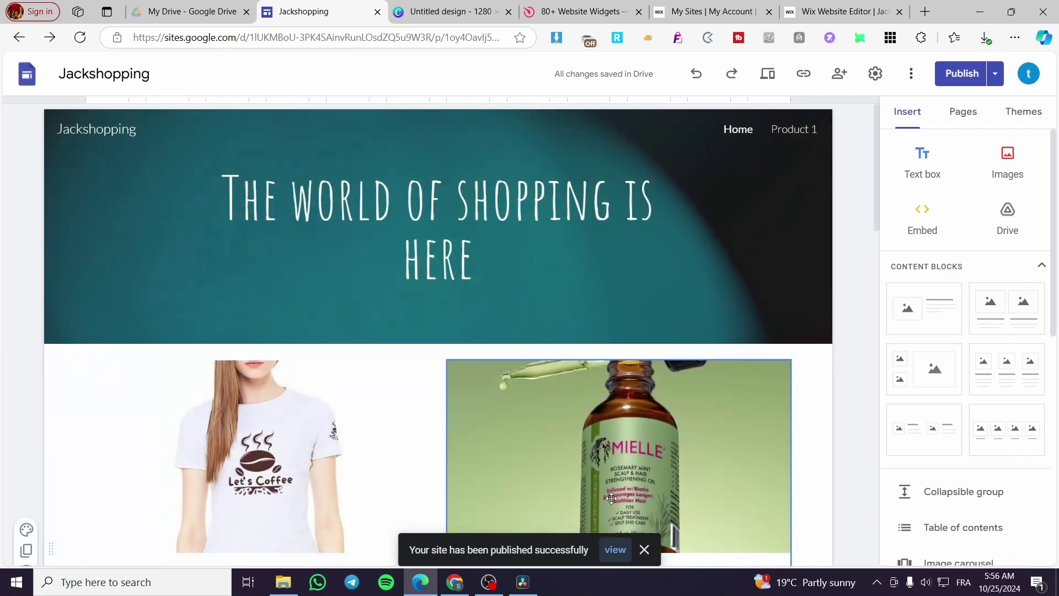
- On the live site, page the Canva slideshow forward to slide 3, then close the tab
left_click(623, 557)
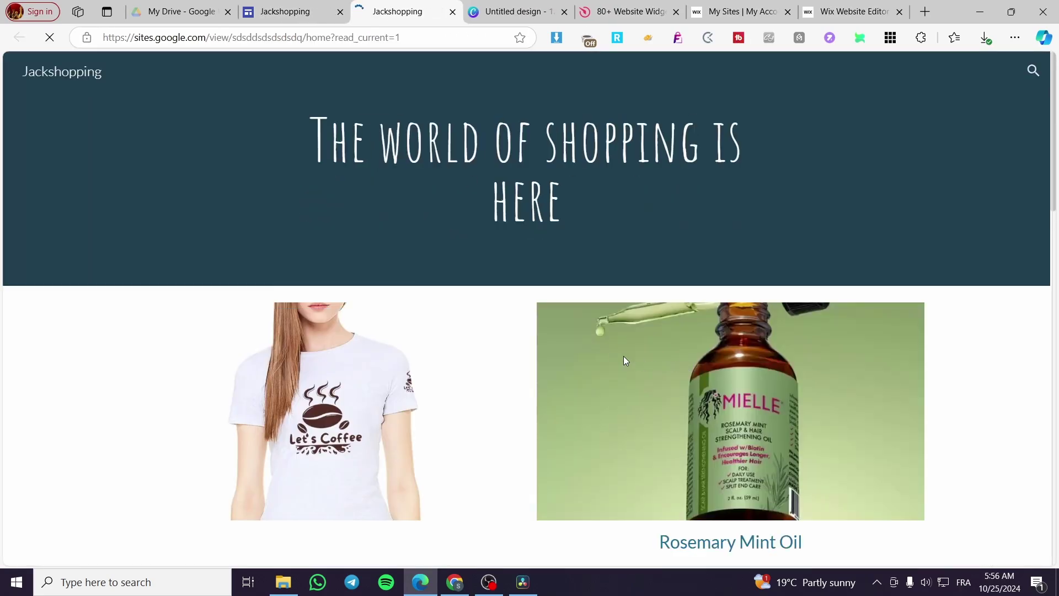
scroll(601, 342, "down", 10)
scroll(580, 332, "down", 5)
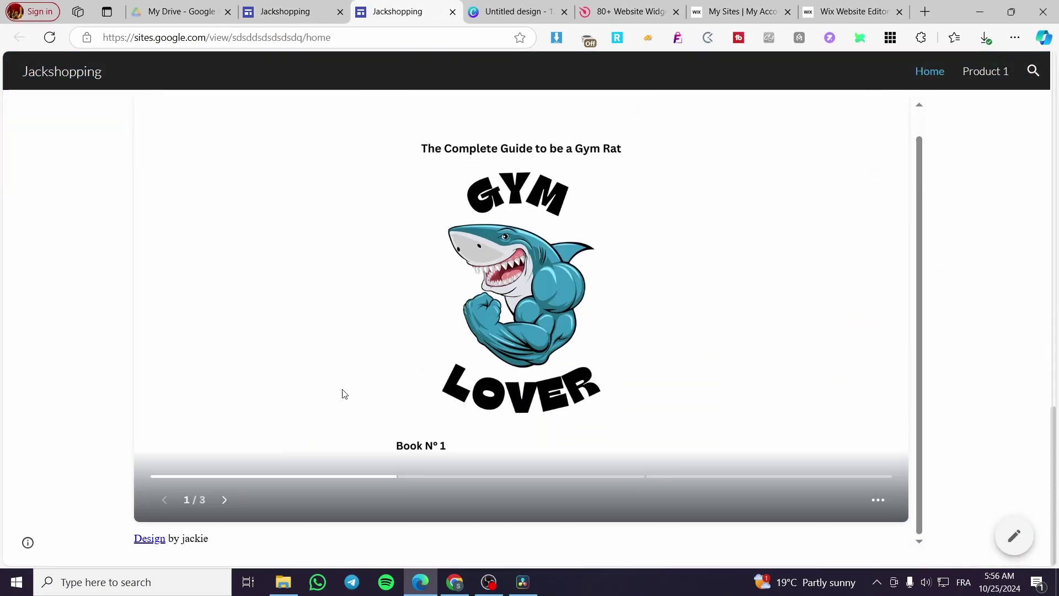
left_click(841, 290)
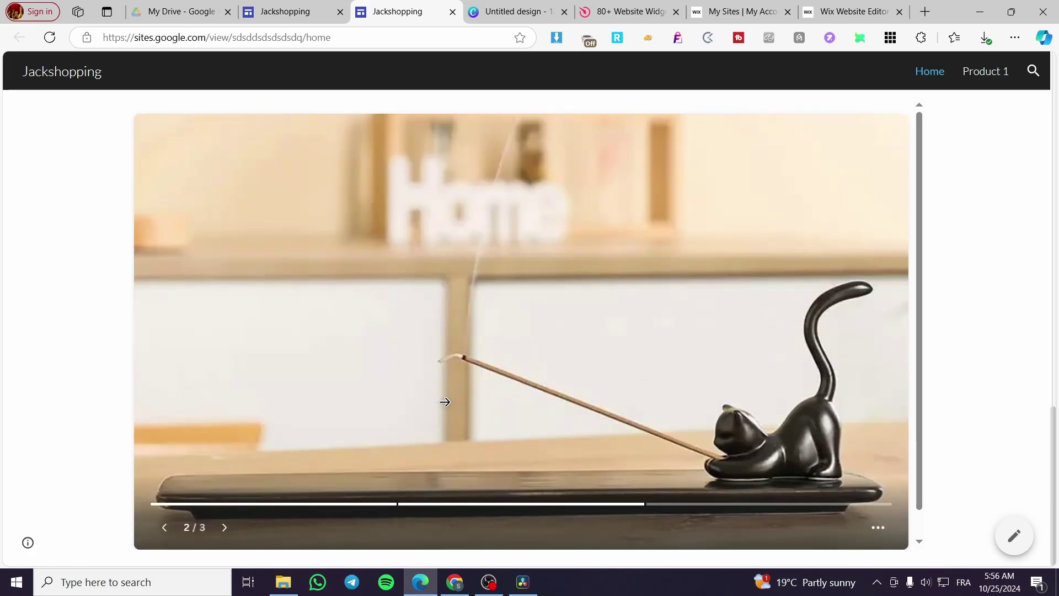
left_click(872, 289)
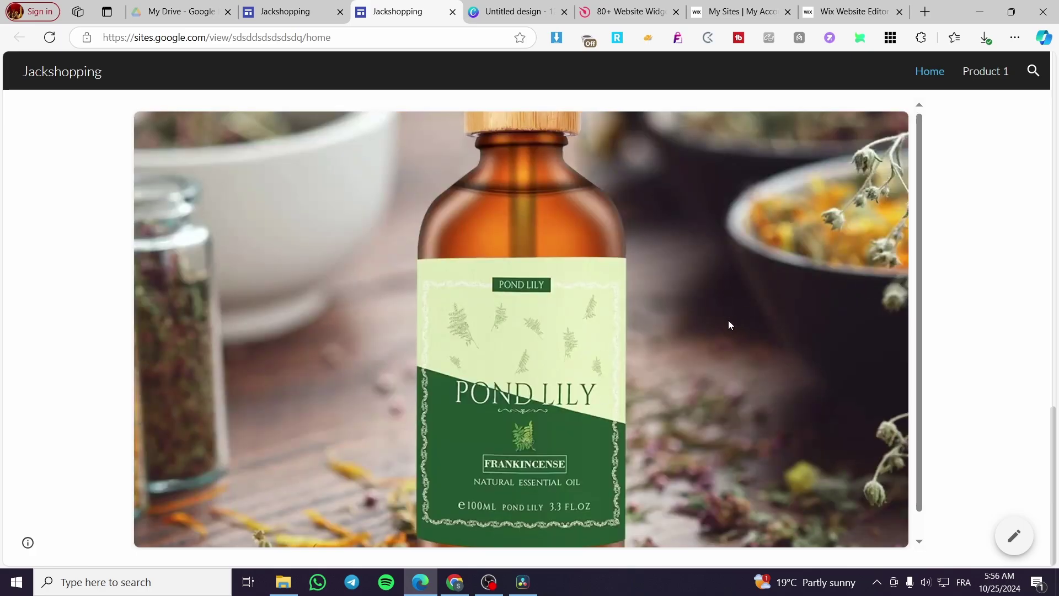
scroll(544, 359, "down", 1)
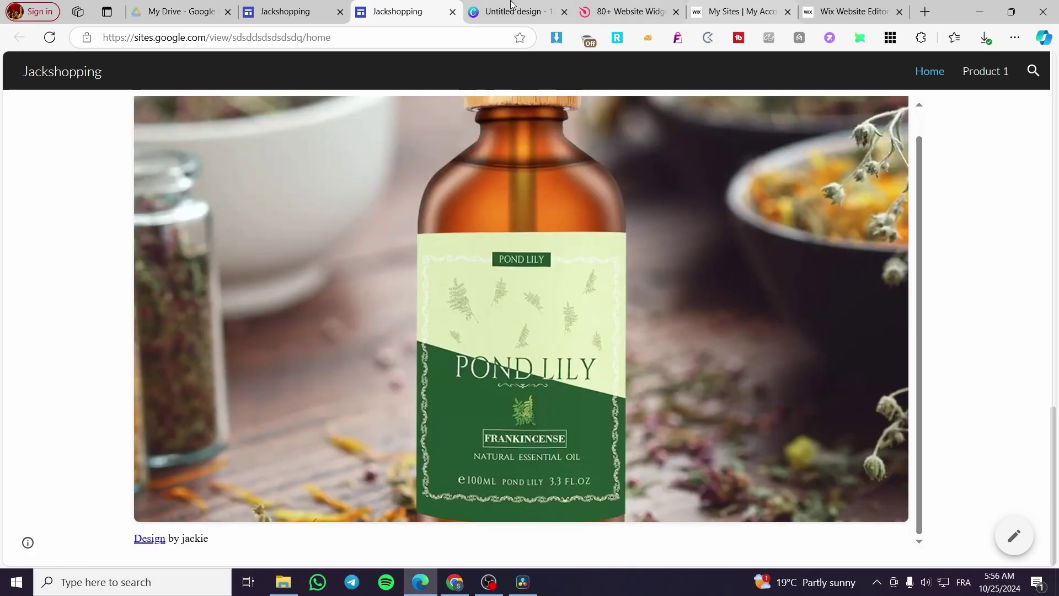
left_click(452, 11)
- Go to the Elfsight page and open the Slider widget from the Widgets menu's Tools column
left_click(477, 11)
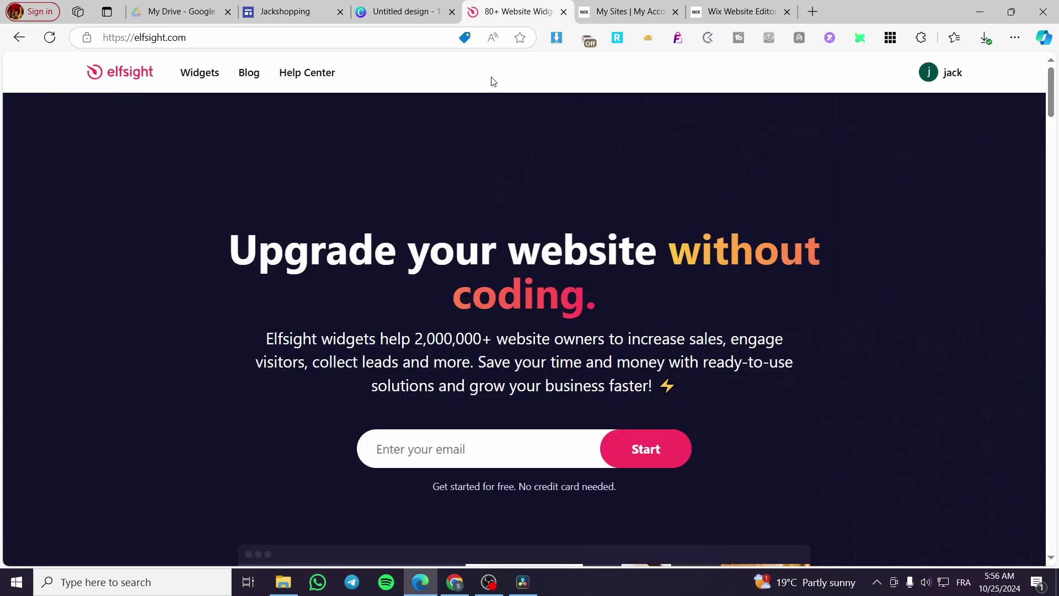
mouse_move(179, 75)
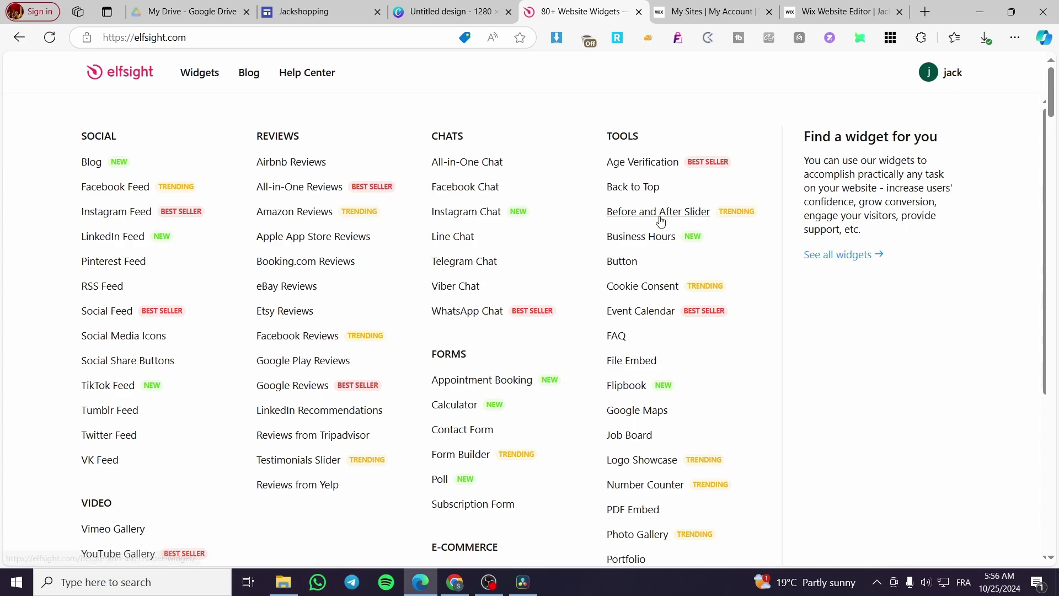
scroll(646, 210, "down", 3)
scroll(662, 309, "down", 2)
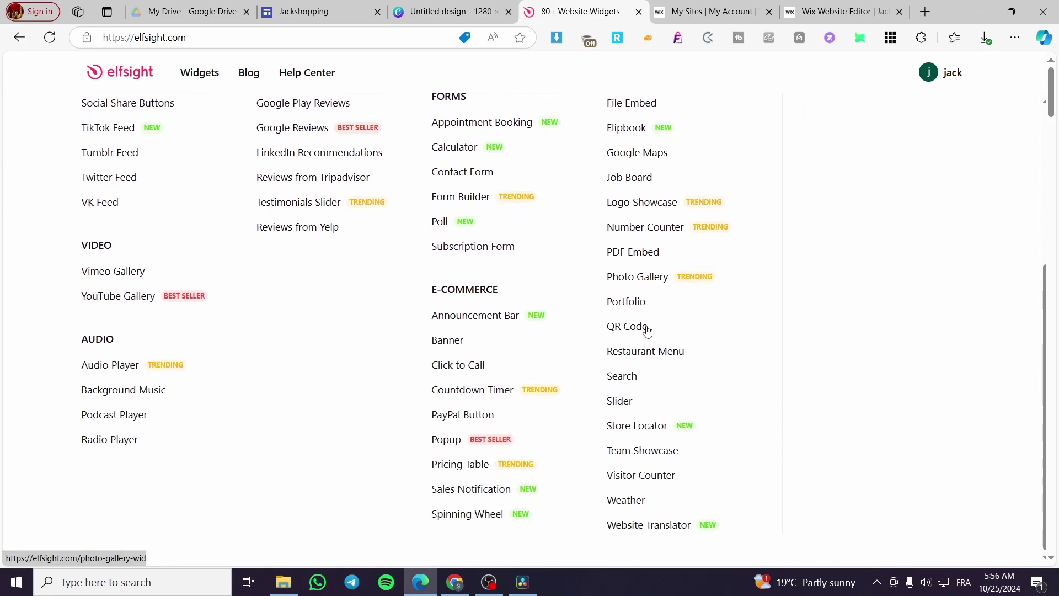
left_click(618, 402)
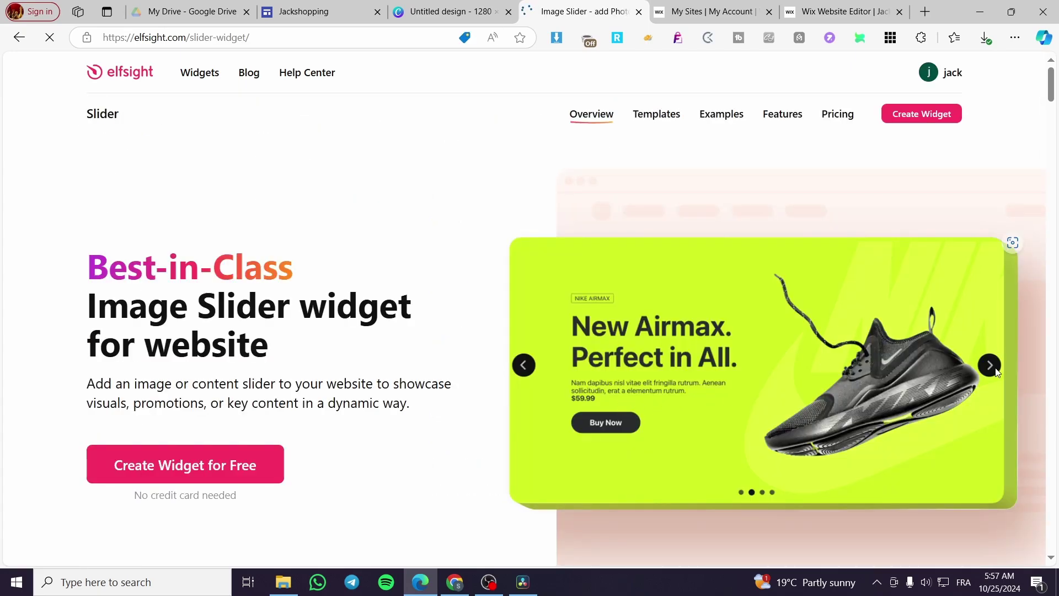
- Preview the Full Width Slider, Products and Store Offers slider templates
scroll(469, 364, "down", 5)
left_click(259, 128)
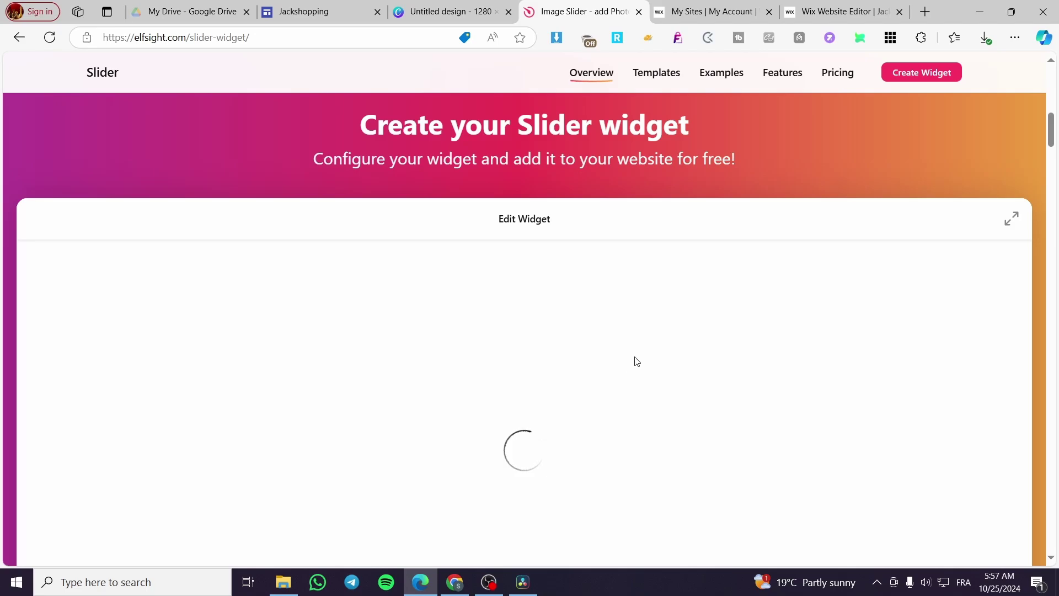
scroll(569, 221, "down", 3)
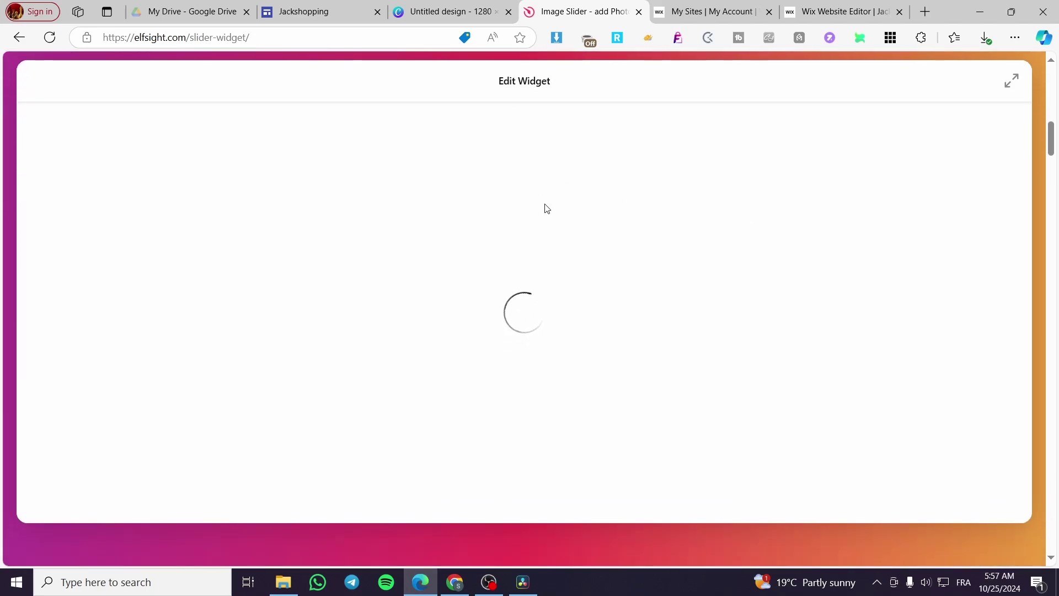
scroll(538, 329, "up", 9)
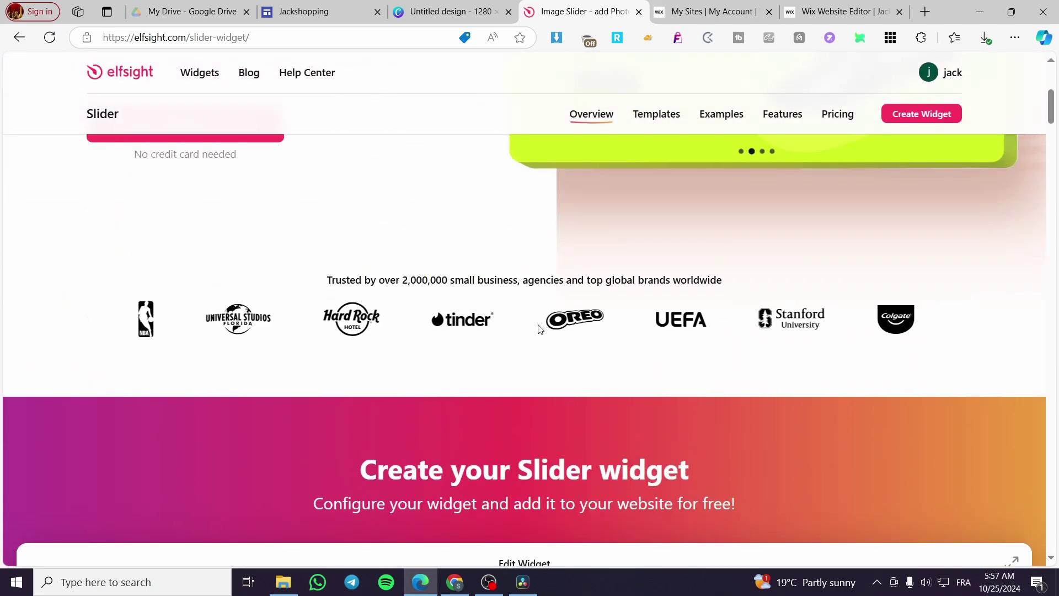
scroll(539, 329, "down", 9)
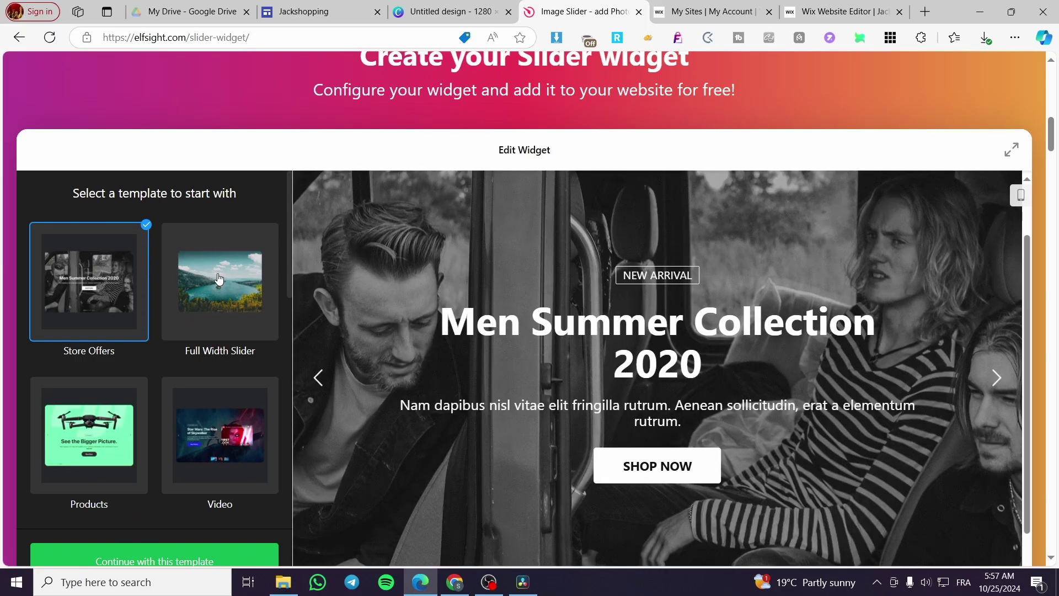
left_click(218, 279)
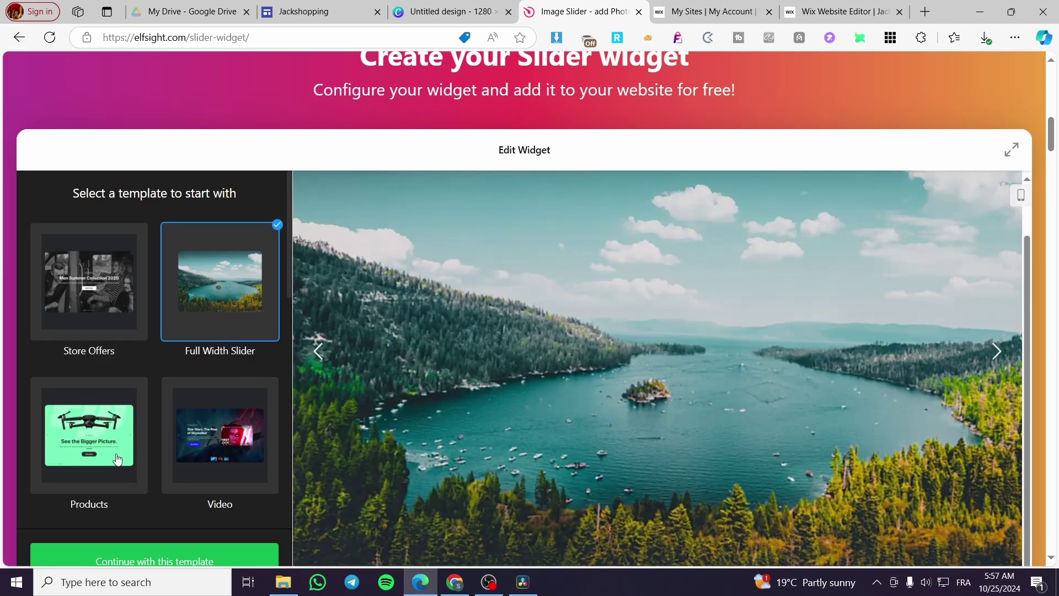
left_click(117, 459)
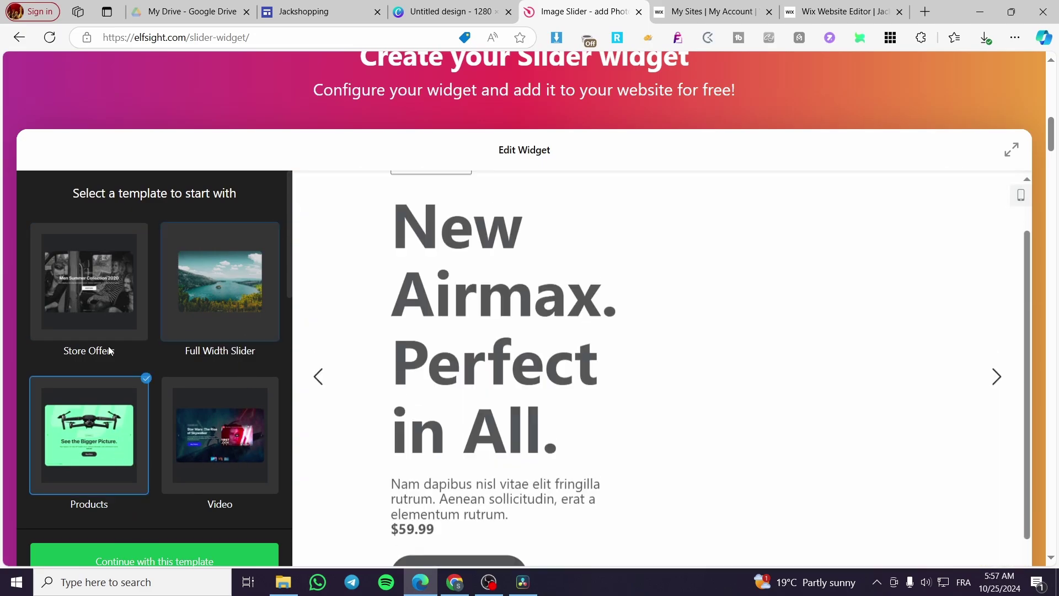
left_click(106, 280)
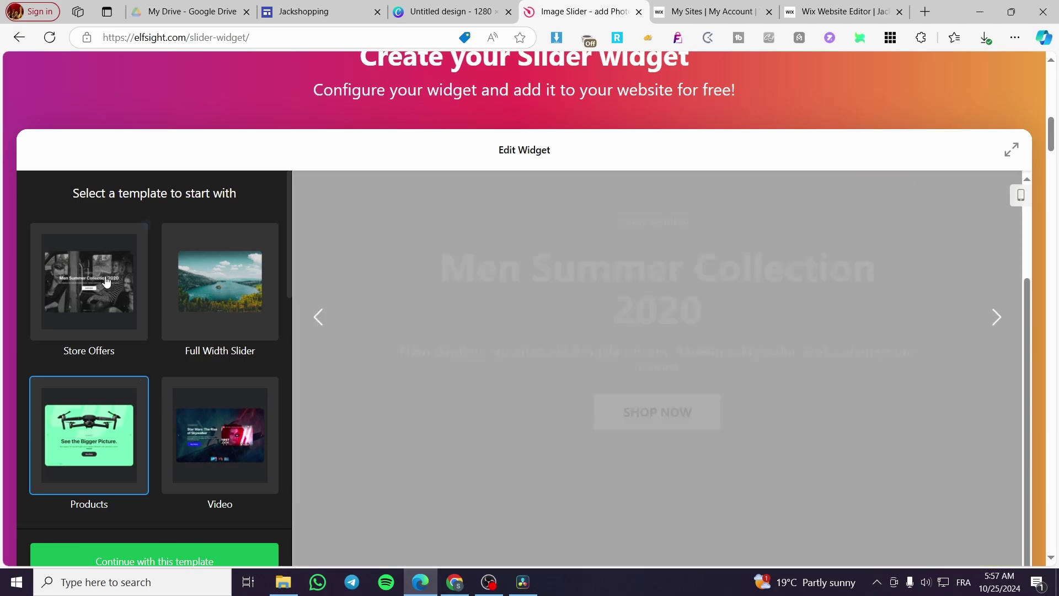
- Continue with the Full Width Slider template and open its first slide for editing
left_click(239, 307)
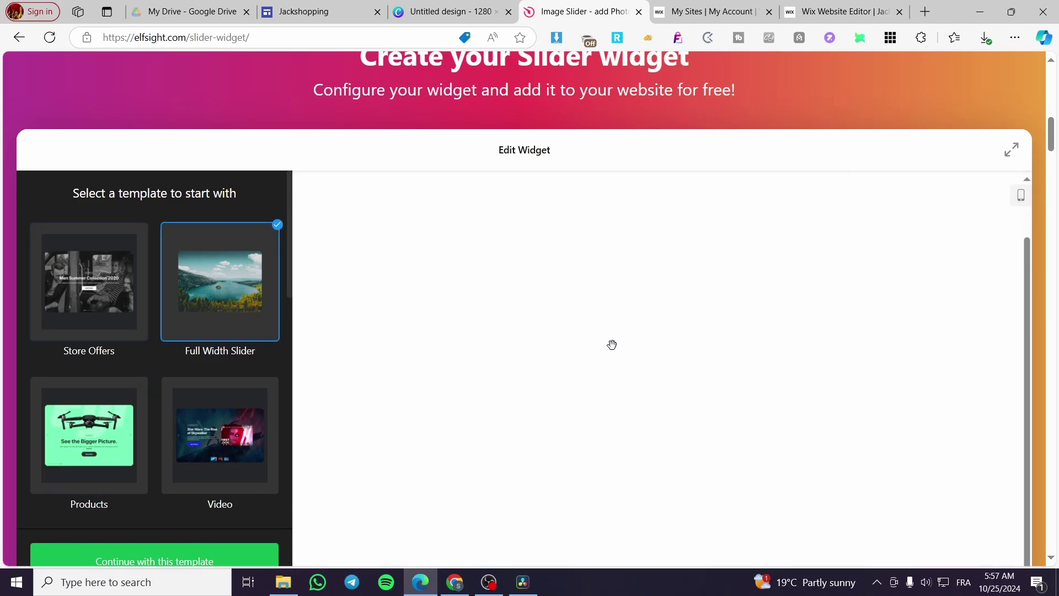
scroll(647, 349, "down", 5)
left_click(171, 364)
scroll(647, 449, "up", 3)
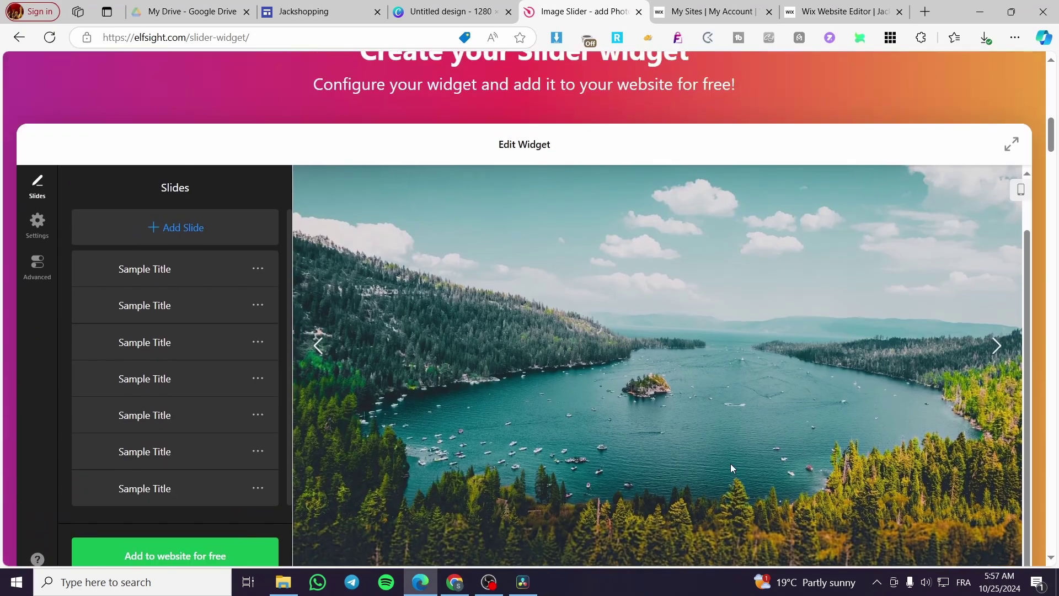
left_click(184, 264)
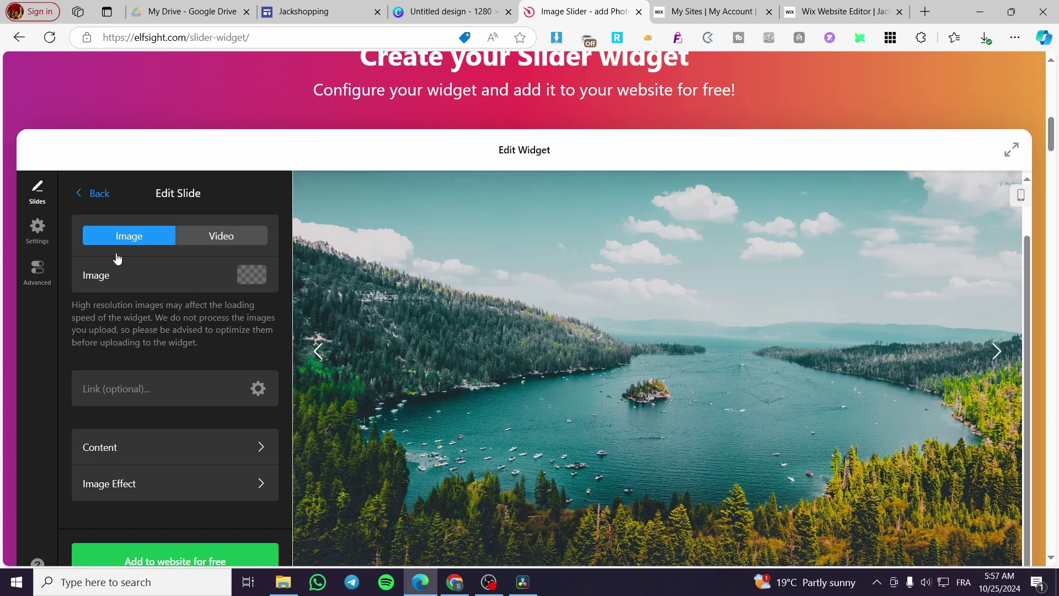
- Explore the first slide's image and layout options, leaving the slide type set to image
left_click(213, 279)
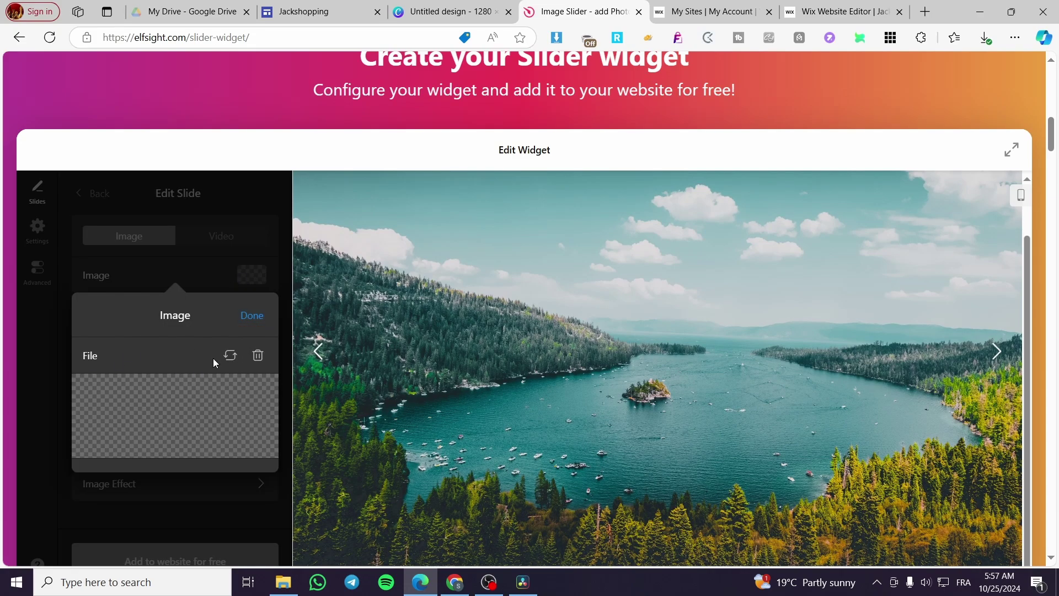
left_click(253, 313)
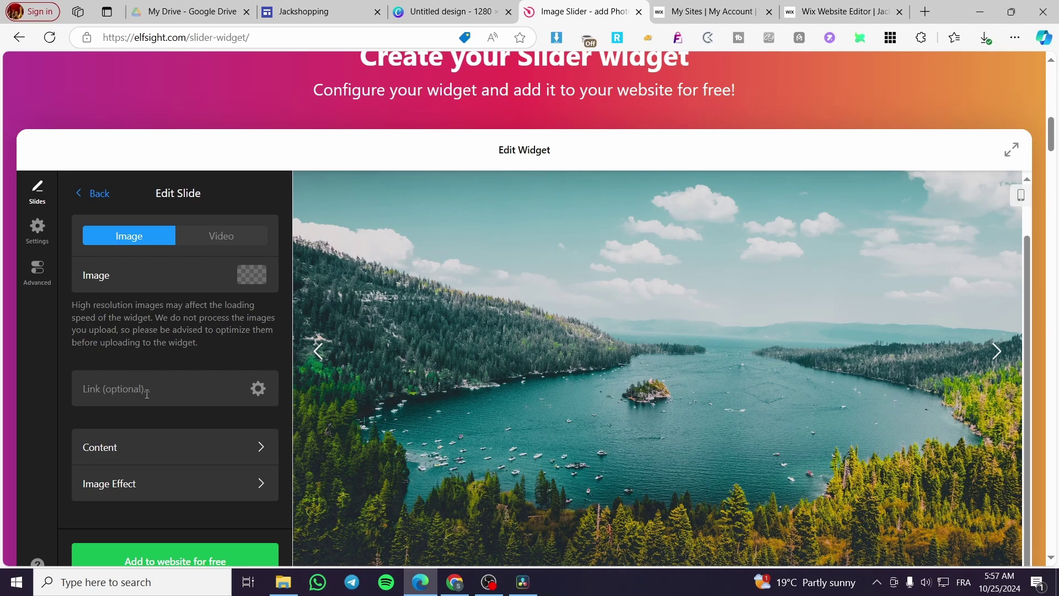
scroll(226, 475, "down", 3)
left_click(229, 306)
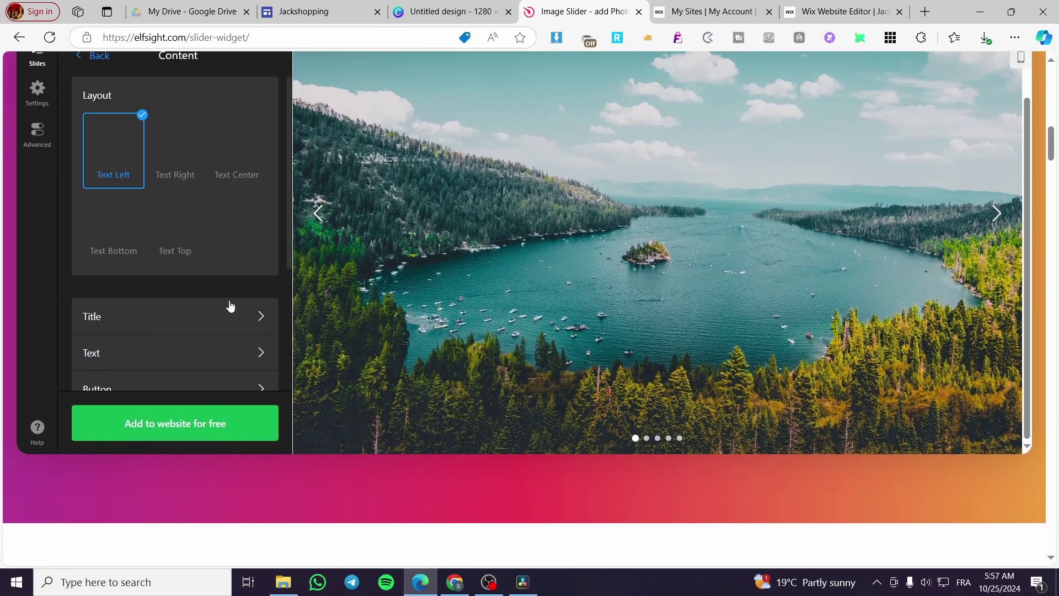
left_click(99, 65)
scroll(167, 230, "up", 3)
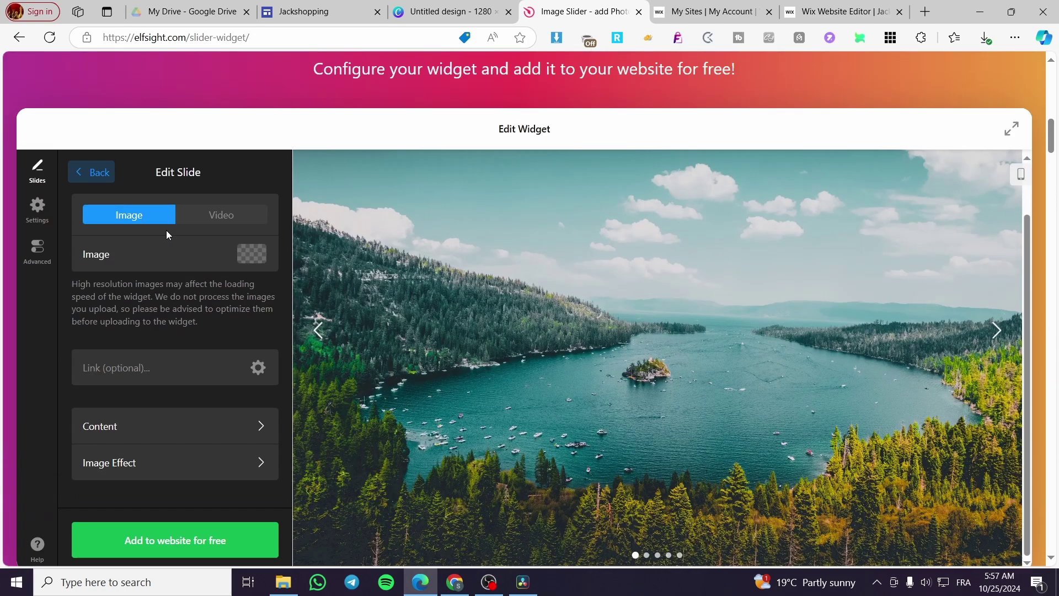
left_click(224, 236)
left_click(142, 236)
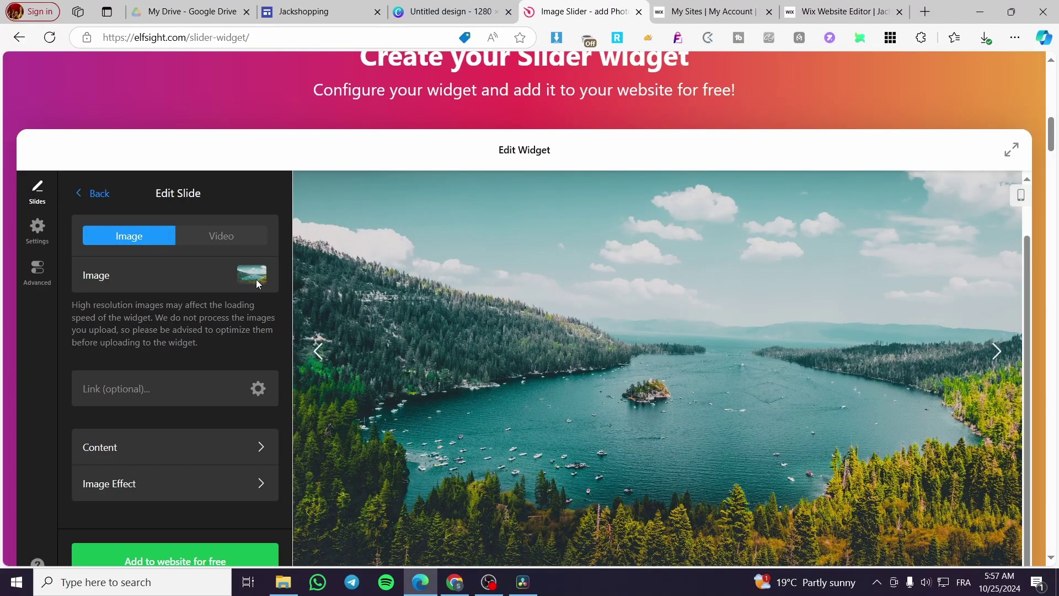
- Replace the slide image with the uploaded 'Untitled design (11)' and return to the slides list
left_click(193, 282)
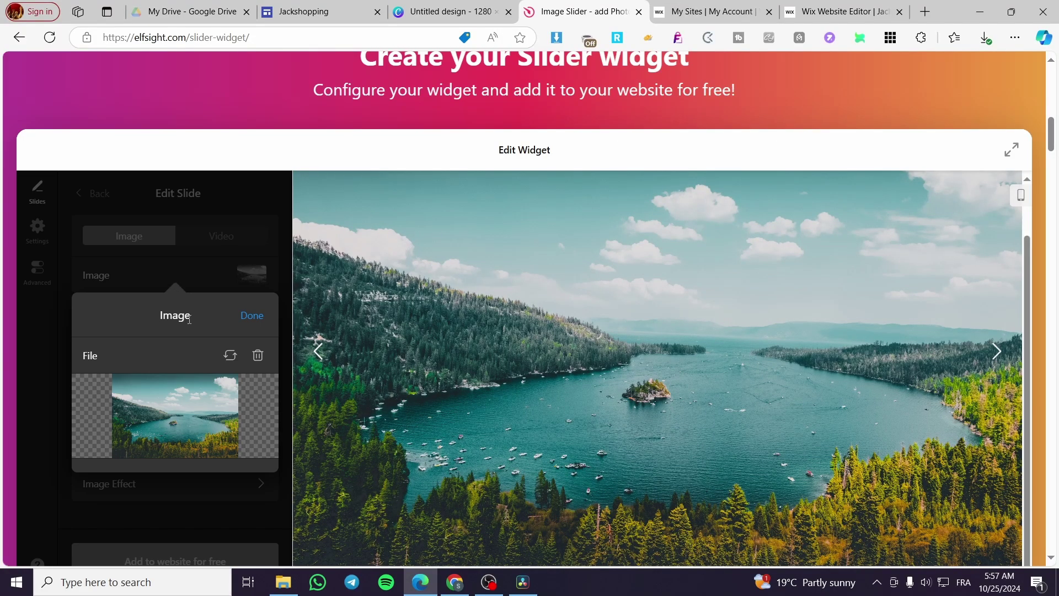
left_click(234, 356)
left_click(290, 388)
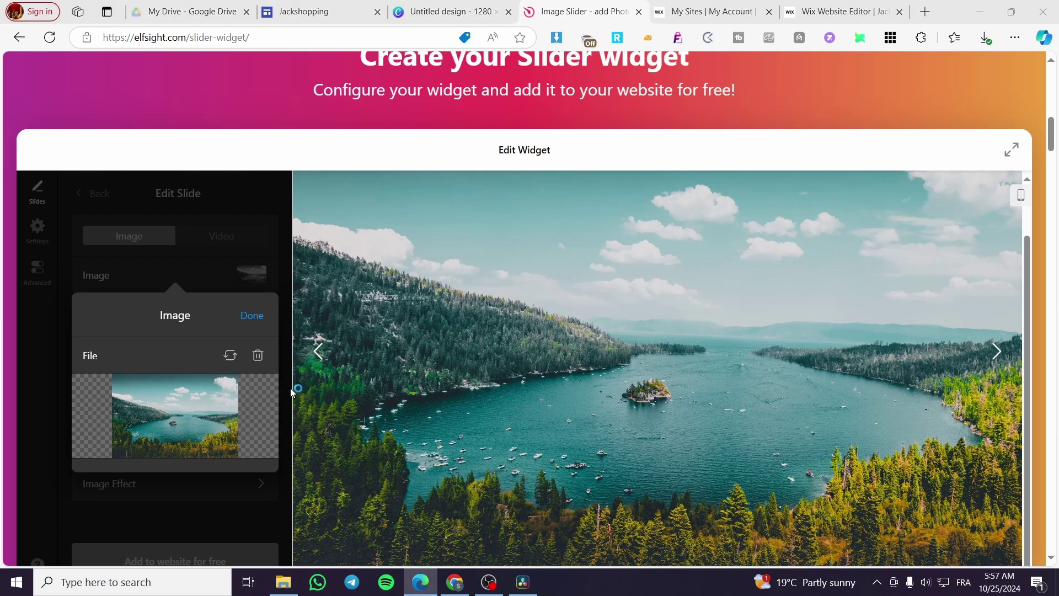
double_click(756, 190)
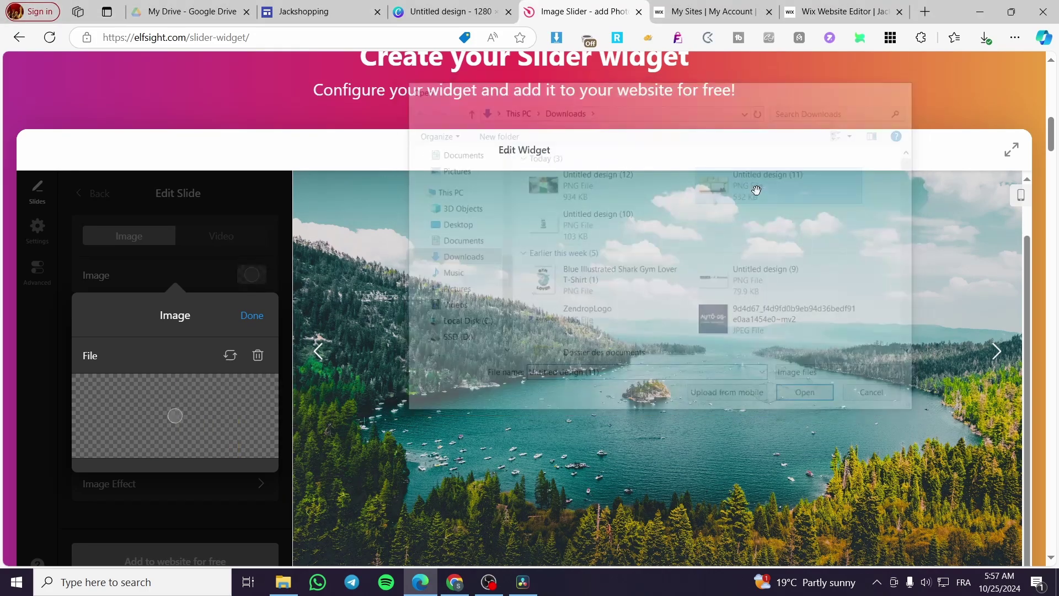
left_click(263, 321)
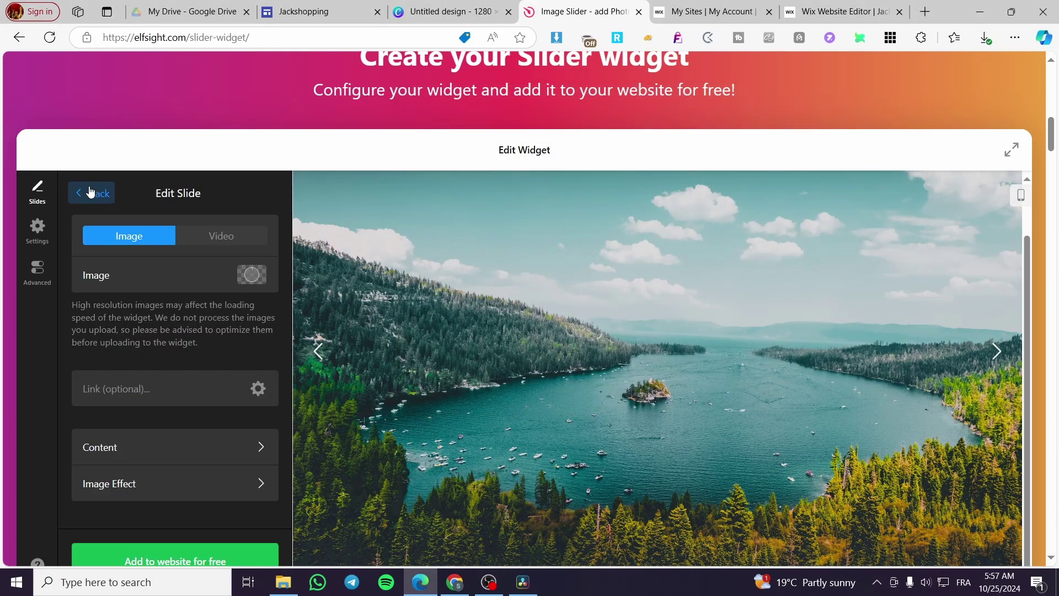
left_click(90, 191)
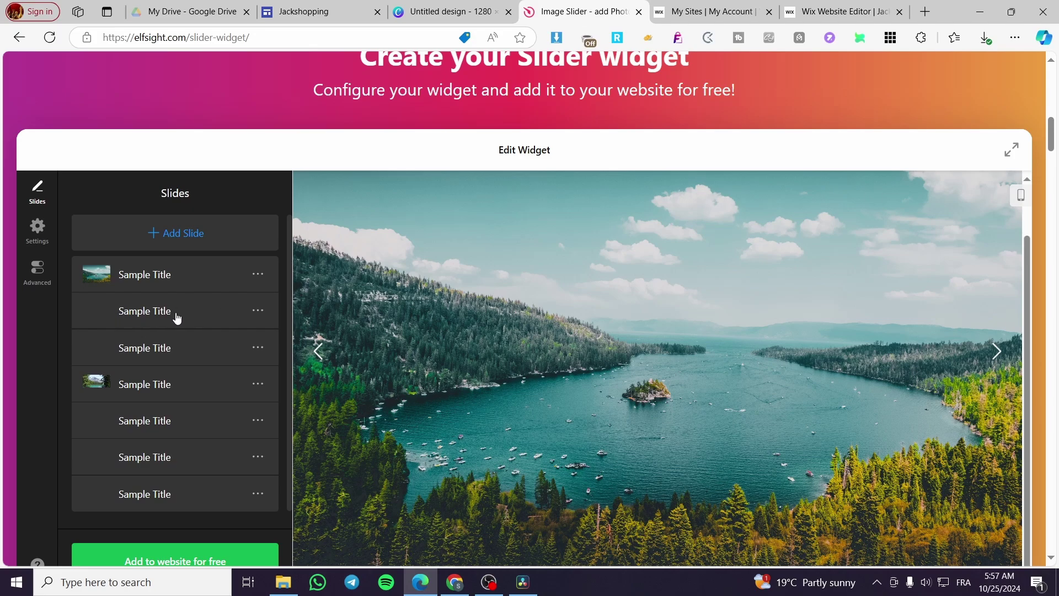
scroll(205, 355, "down", 1)
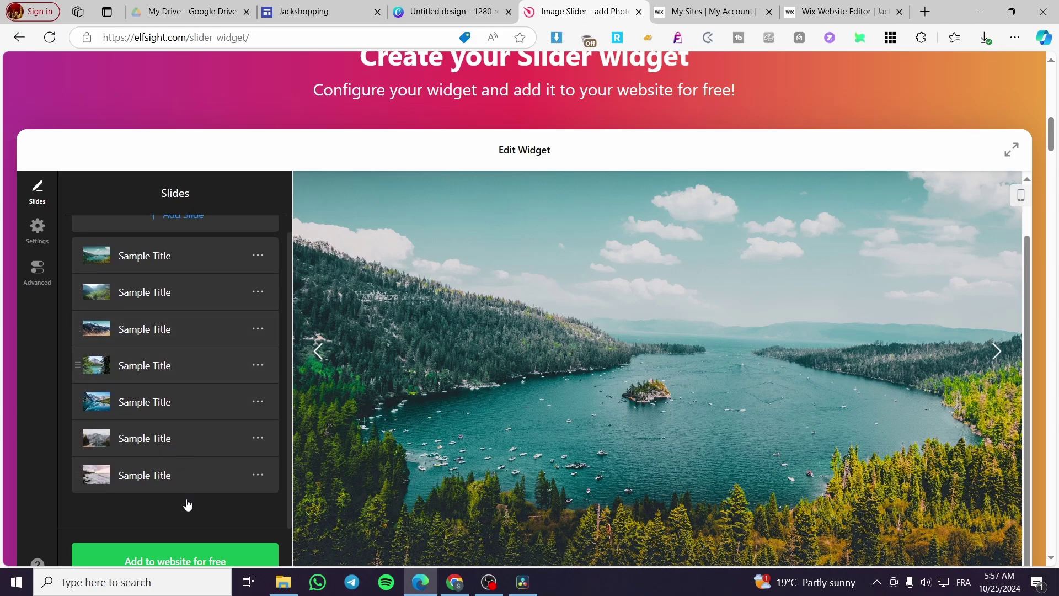
scroll(188, 504, "down", 1)
- Review the slider's Settings and Advanced options, then choose 'Add to website for free'
left_click(45, 162)
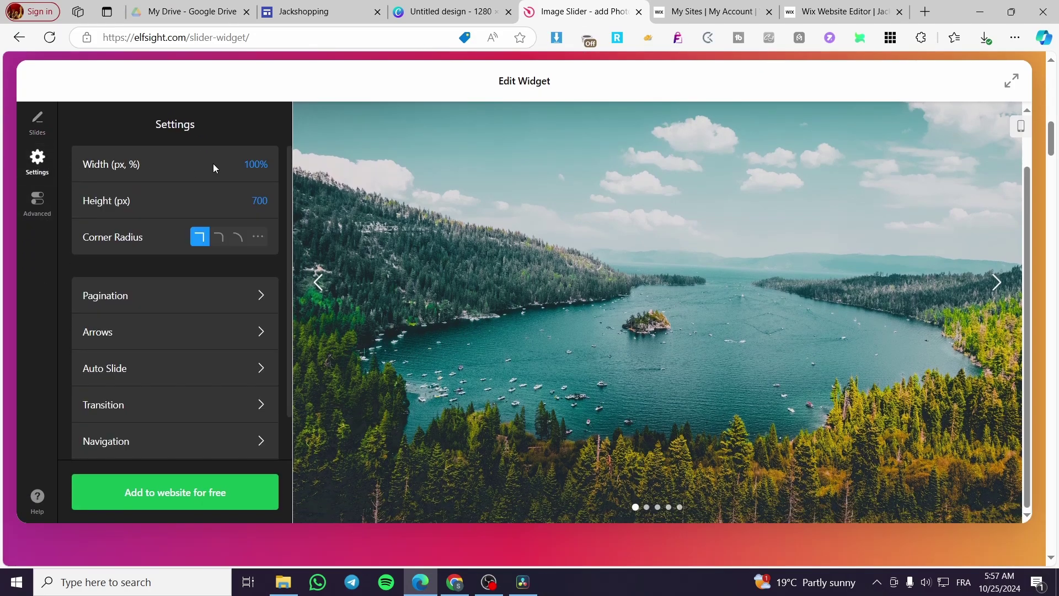
left_click(37, 201)
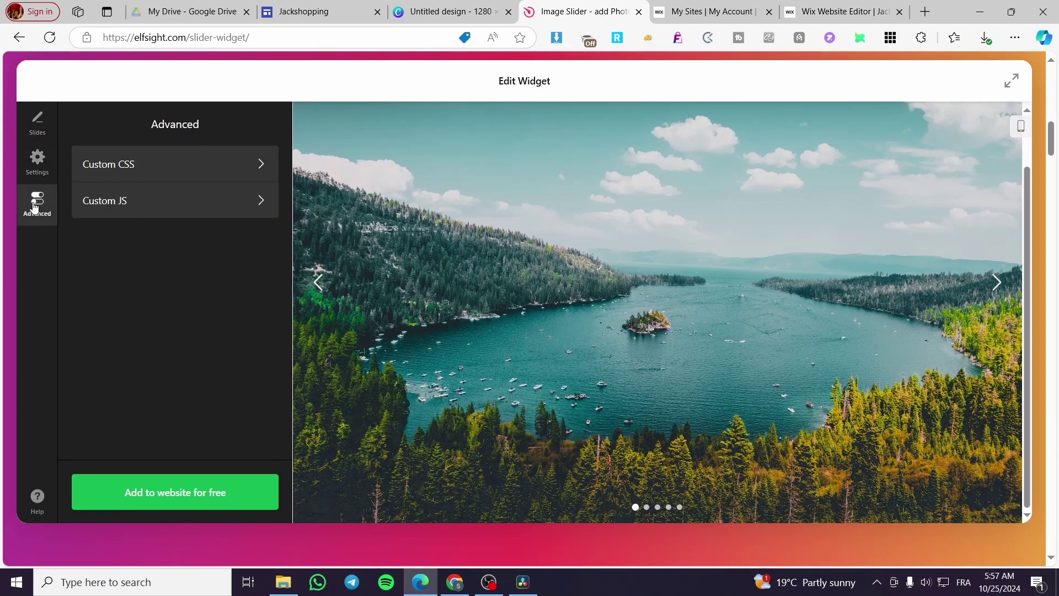
left_click(37, 160)
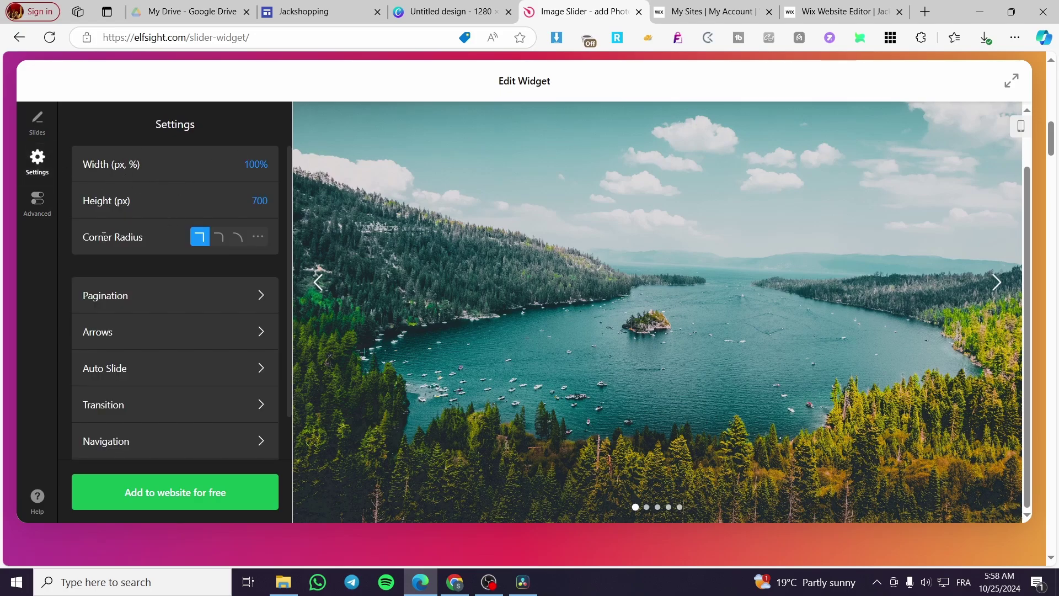
scroll(144, 298, "down", 1)
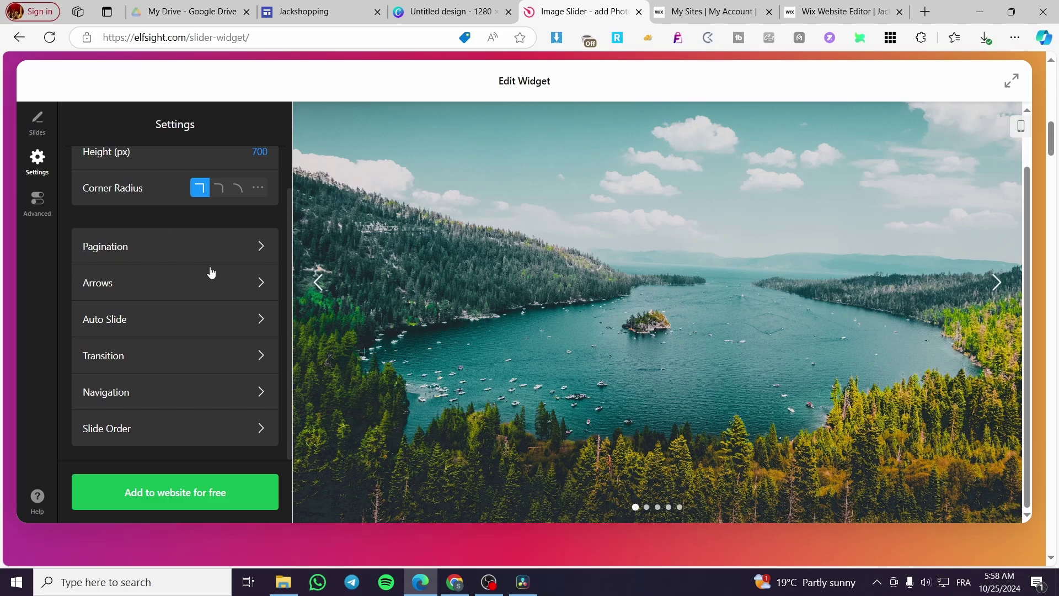
scroll(194, 328, "down", 1)
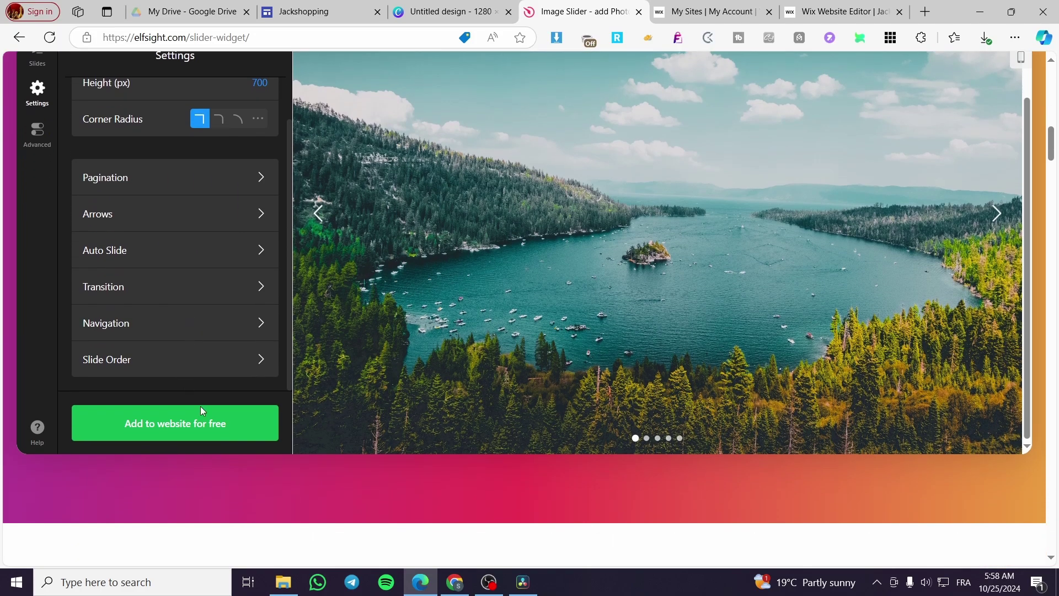
left_click(201, 413)
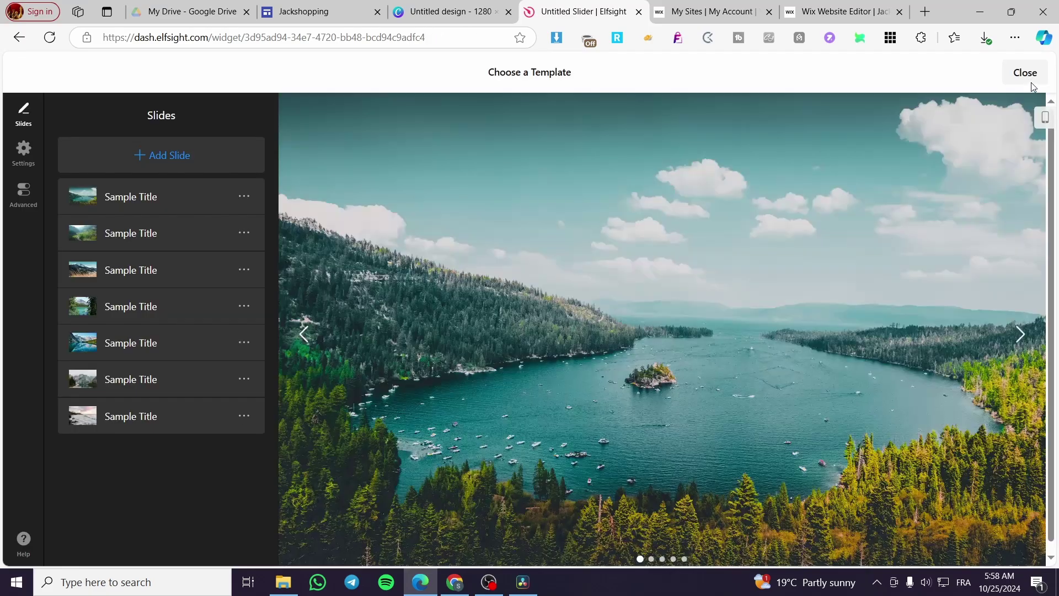
- Publish the slider changes and select the Free plan
left_click(1033, 76)
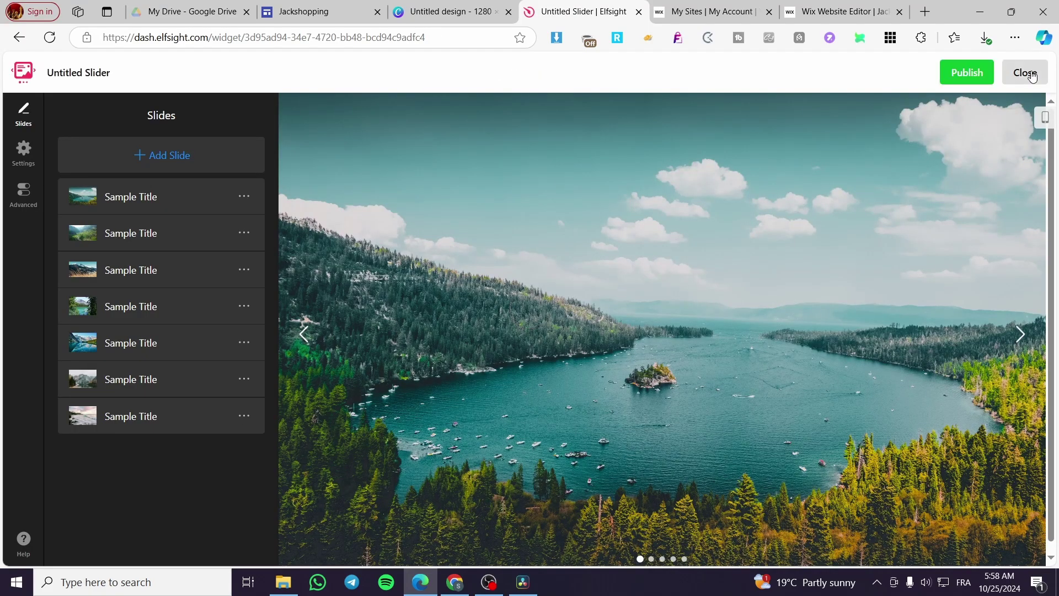
left_click(1015, 80)
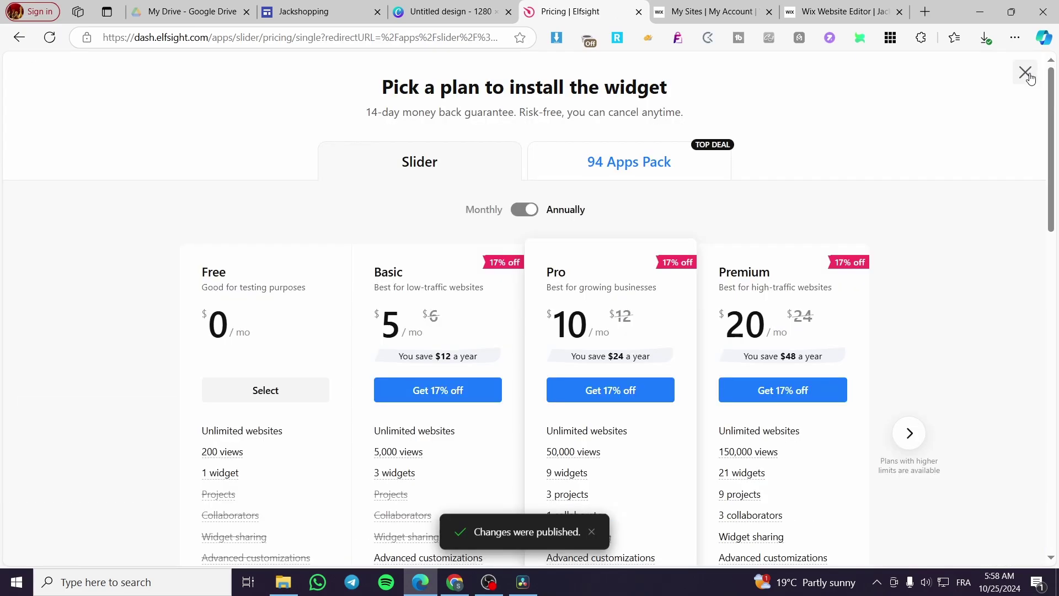
scroll(265, 237, "down", 5)
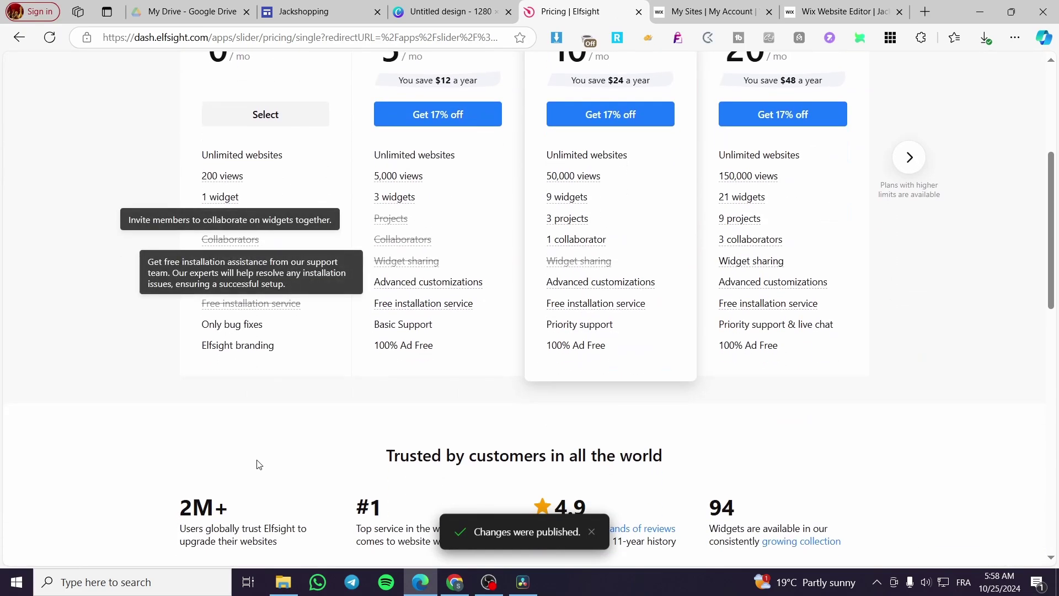
left_click(265, 115)
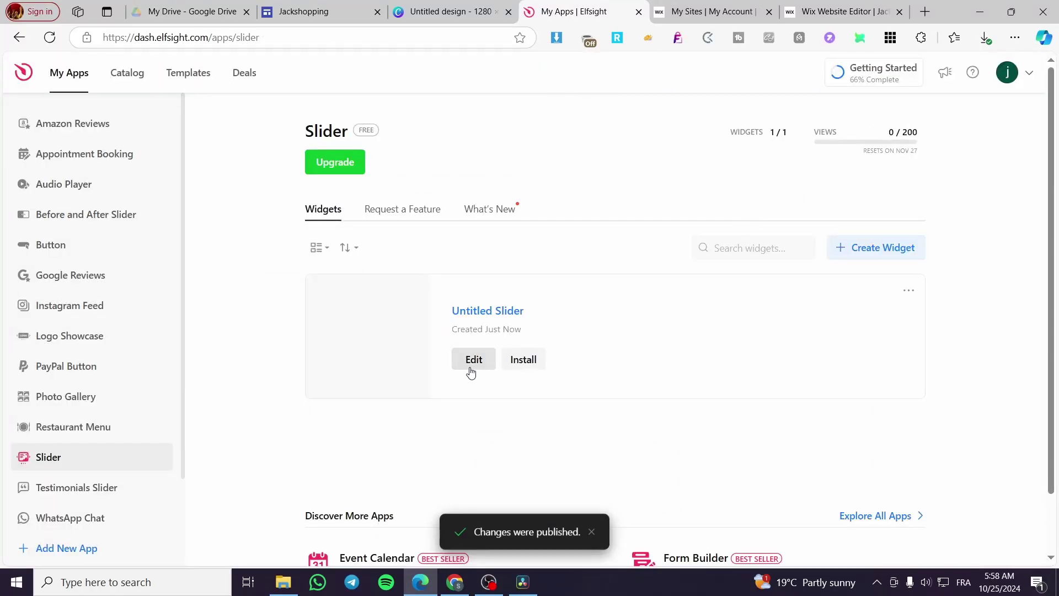
- Copy the Untitled Slider's install code and return to the Jackshopping site editor
left_click(523, 359)
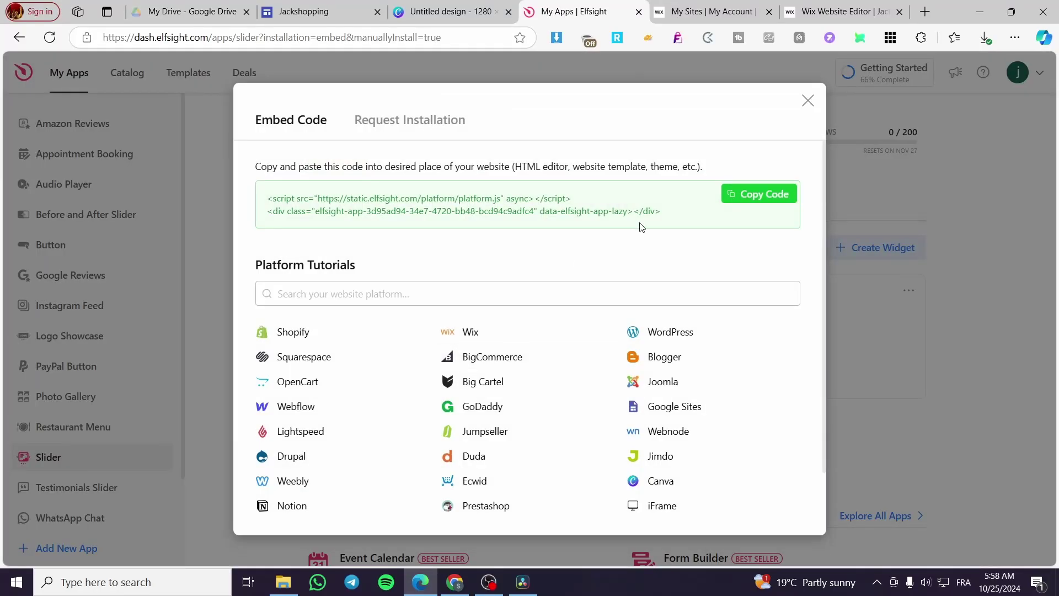
left_click(761, 194)
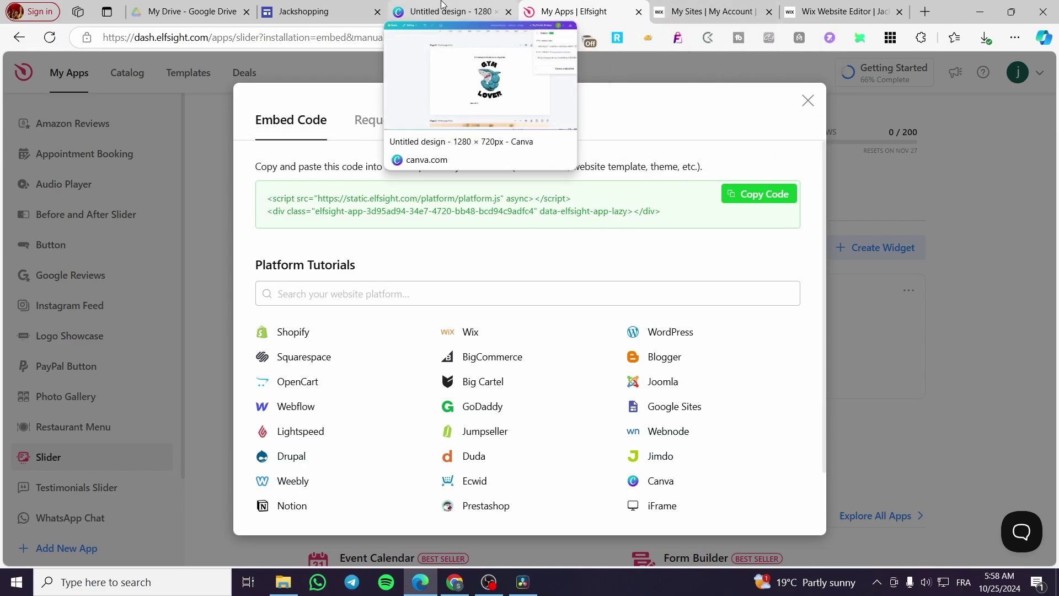
left_click(312, 7)
scroll(539, 236, "down", 20)
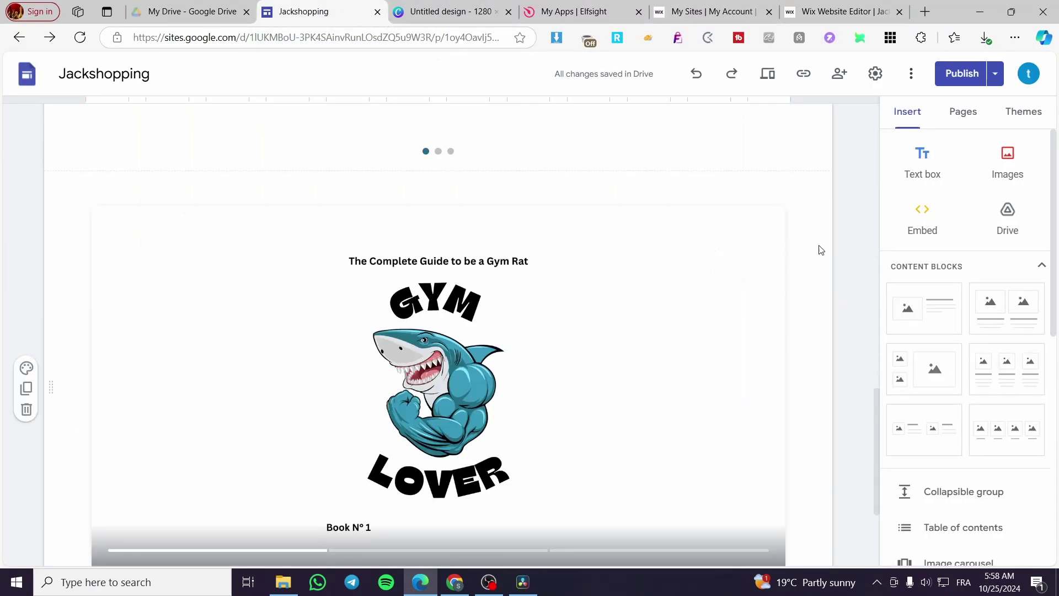
- Embed the copied Elfsight slider code into the Home page
left_click(927, 216)
left_click(415, 269)
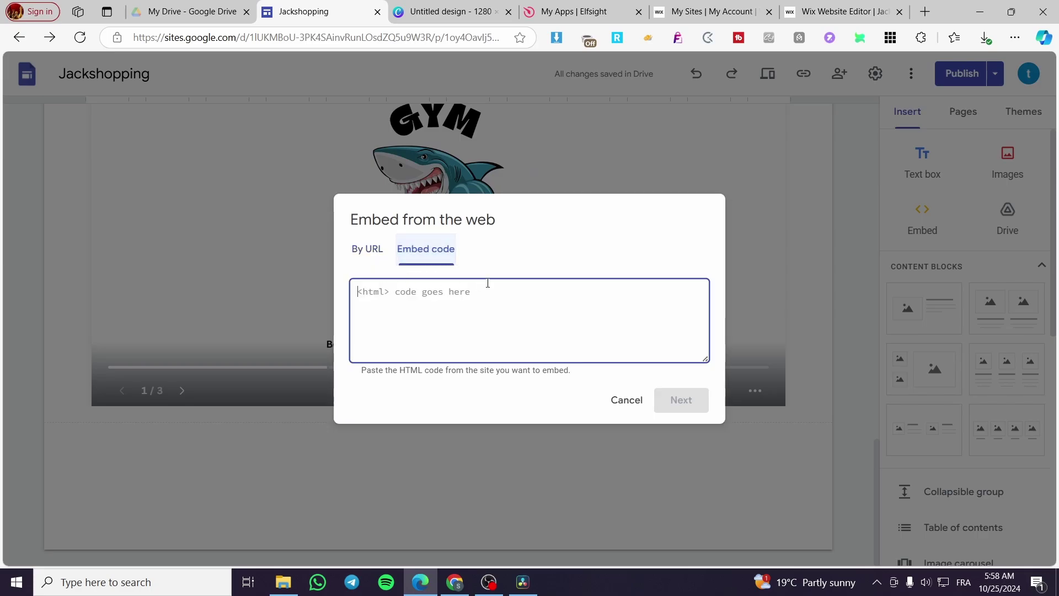
key("ctrl+v")
left_click(681, 401)
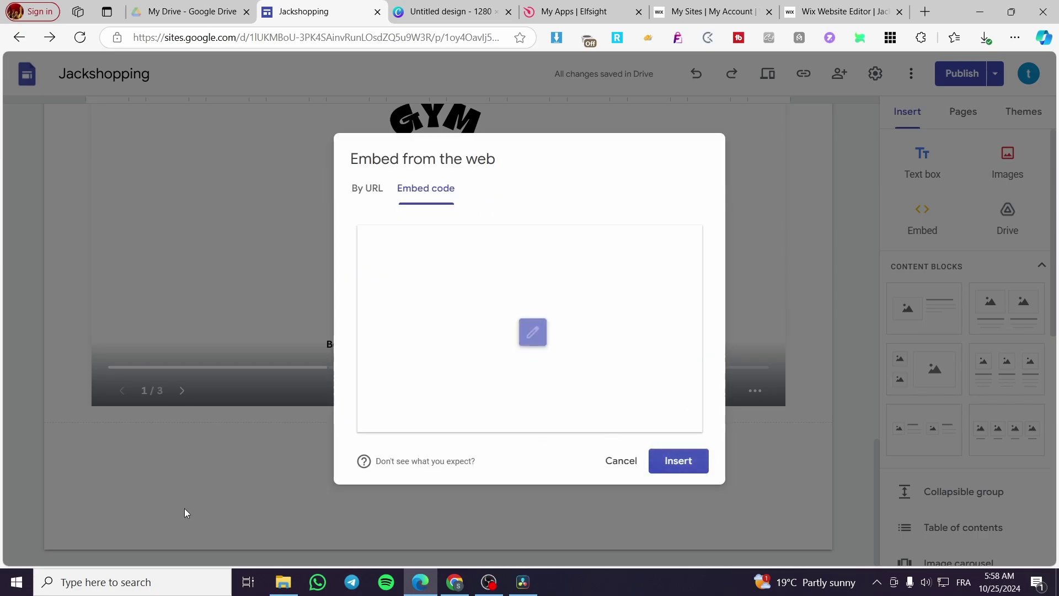
left_click(658, 475)
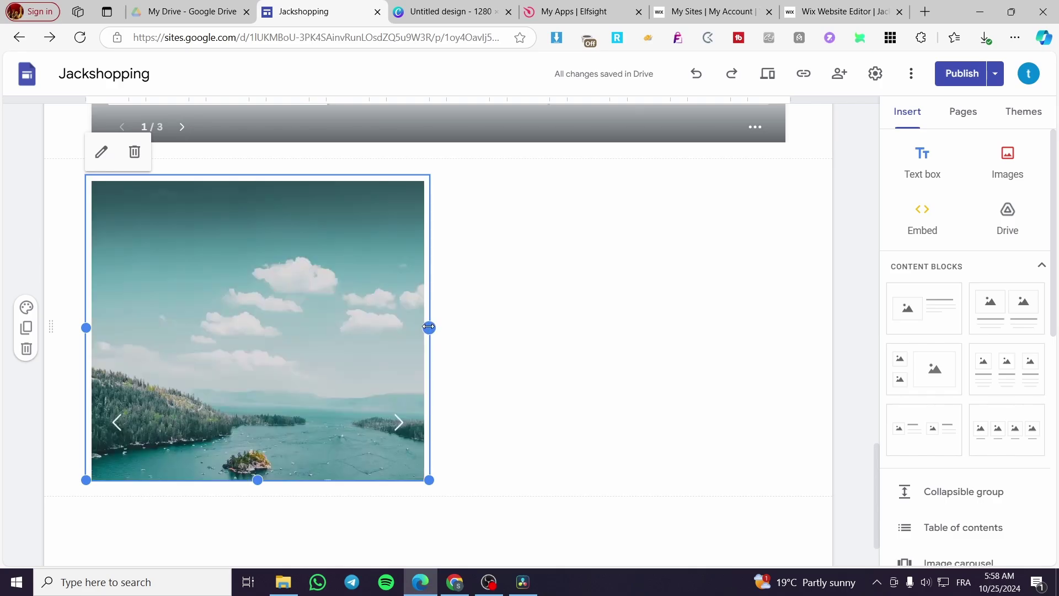
- Widen the slider embed across the page, make it taller, and open the publish review
left_click_drag(431, 327, 790, 327)
left_click_drag(435, 480, 428, 550)
scroll(672, 428, "down", 3)
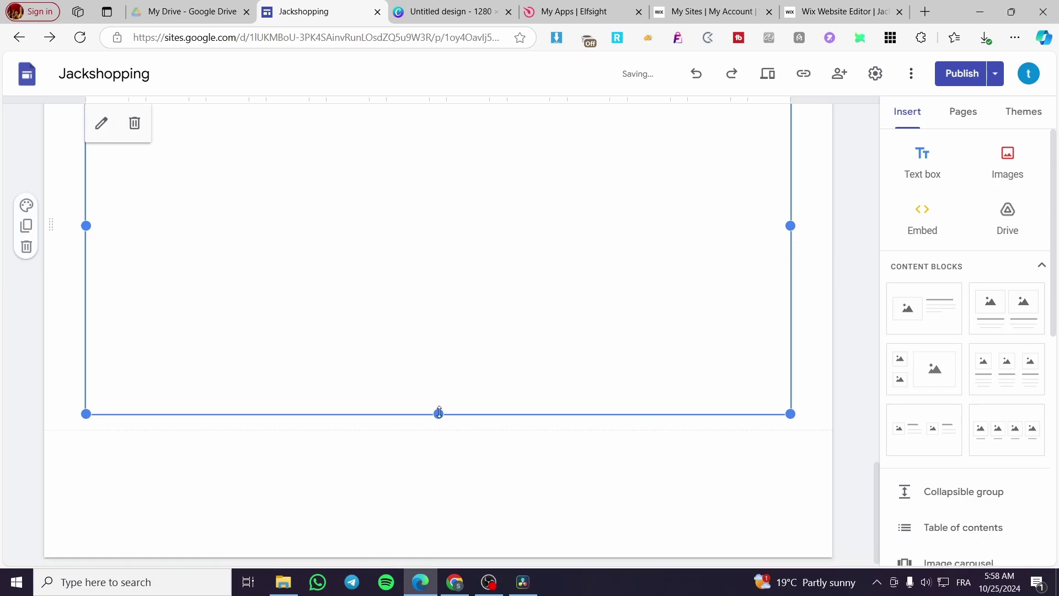
left_click_drag(439, 414, 514, 388)
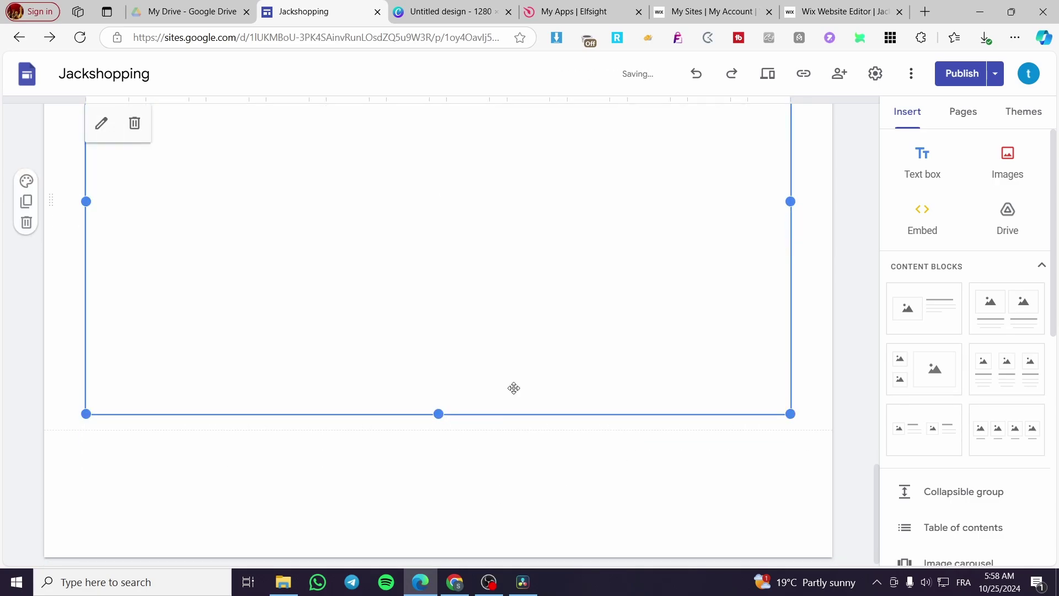
left_click(961, 74)
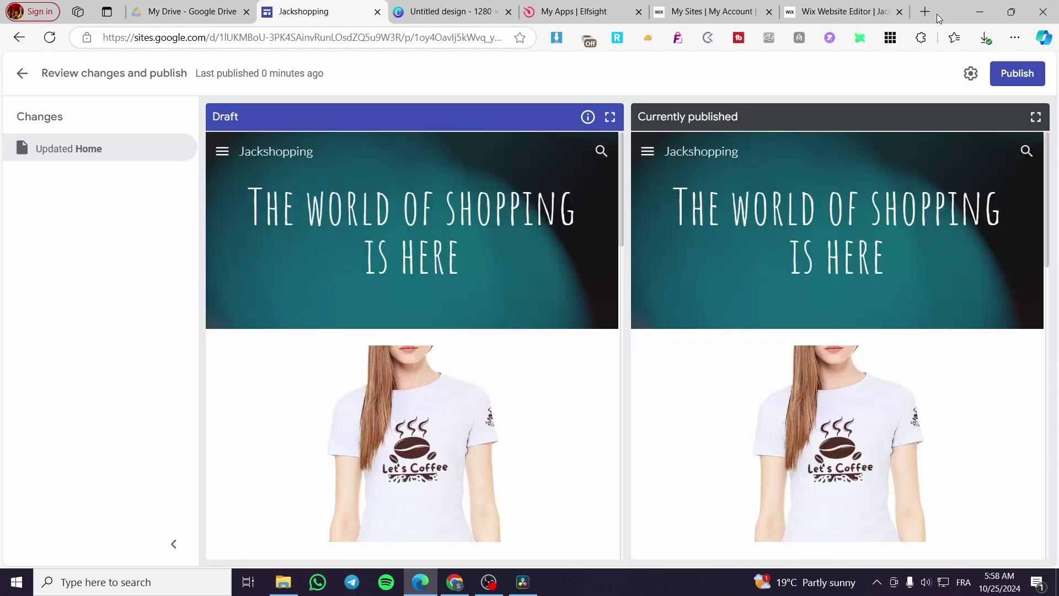
- Publish the updated Jackshopping site and browse its live Home page
left_click(1017, 75)
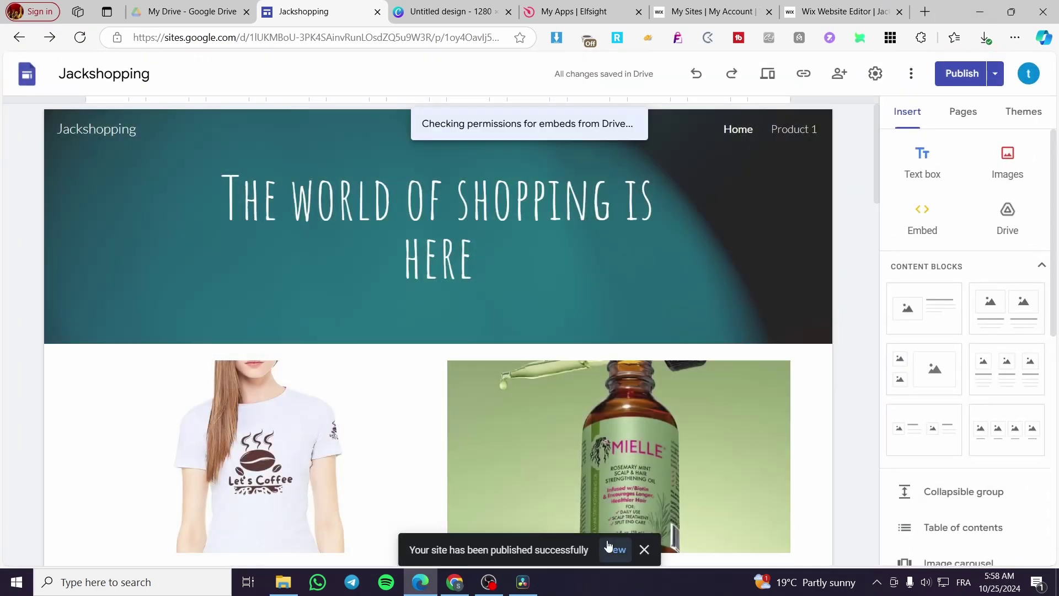
left_click(612, 549)
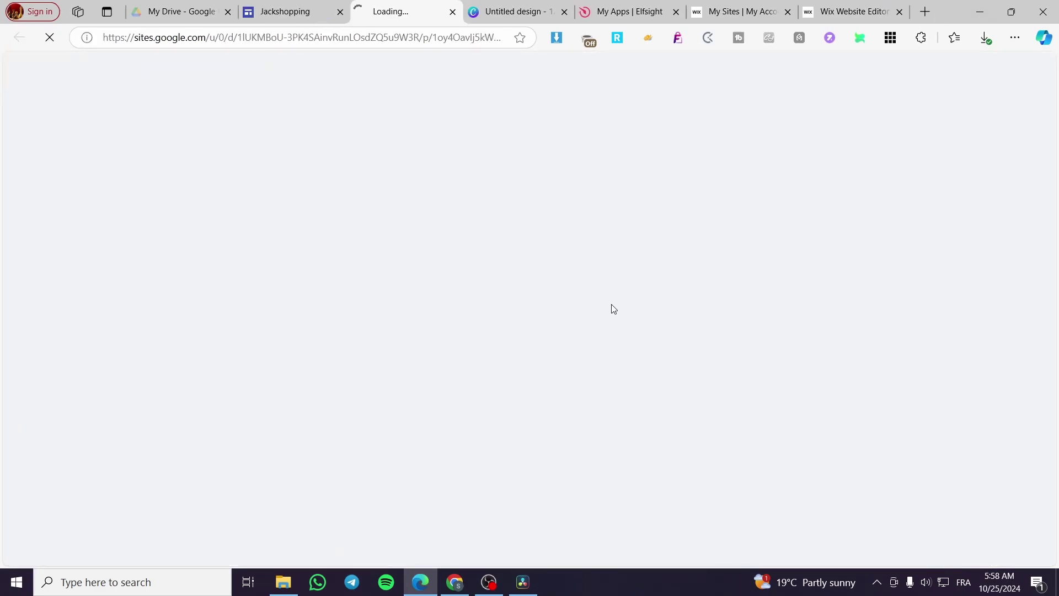
scroll(549, 239, "down", 10)
scroll(554, 238, "up", 3)
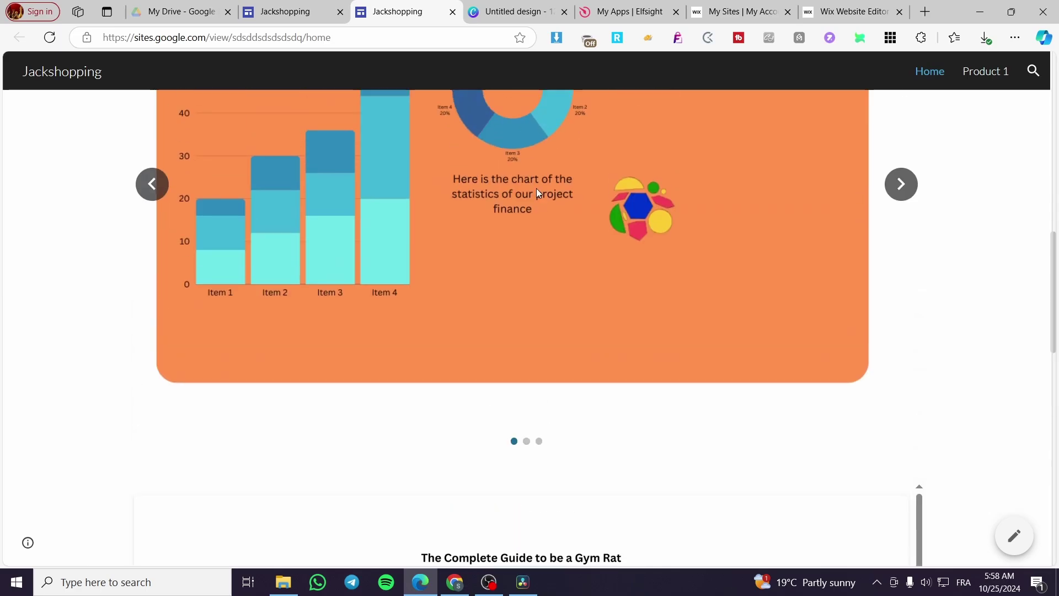
scroll(536, 188, "down", 7)
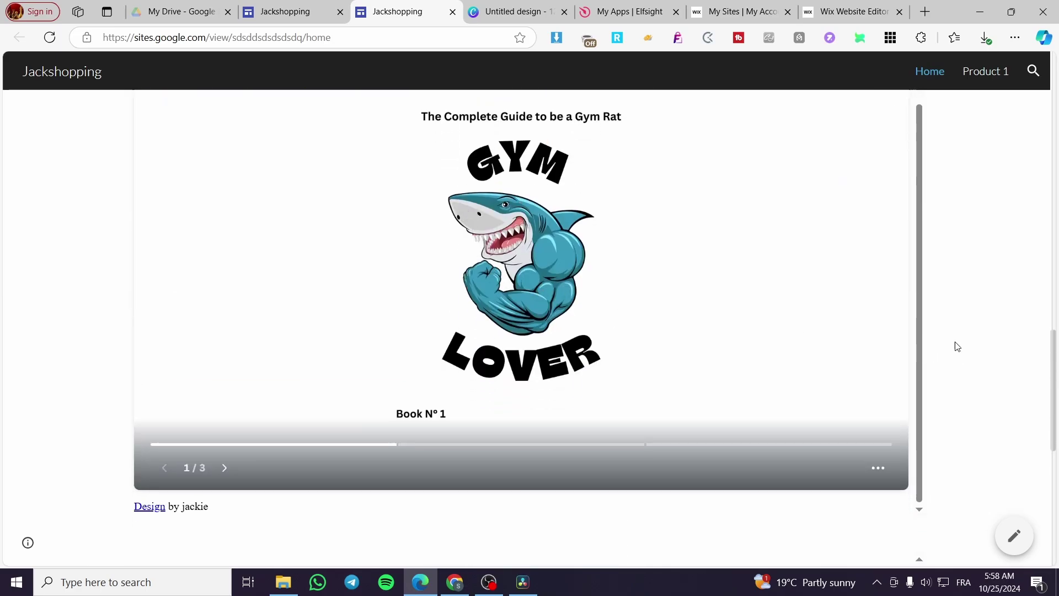